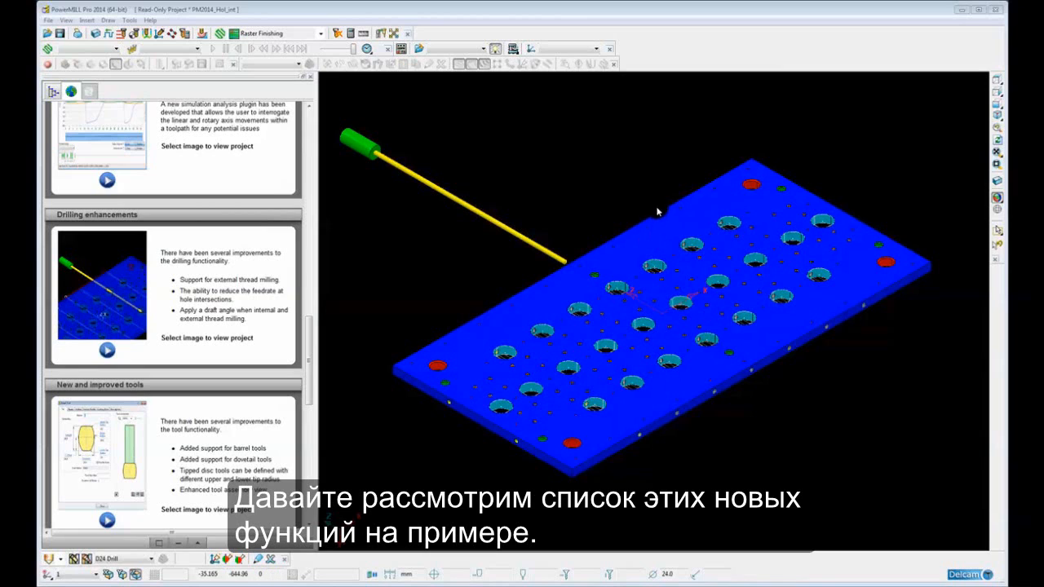
Open the explorer tree and orient the view of the ejector plate model
scroll(677, 200, "down", 2)
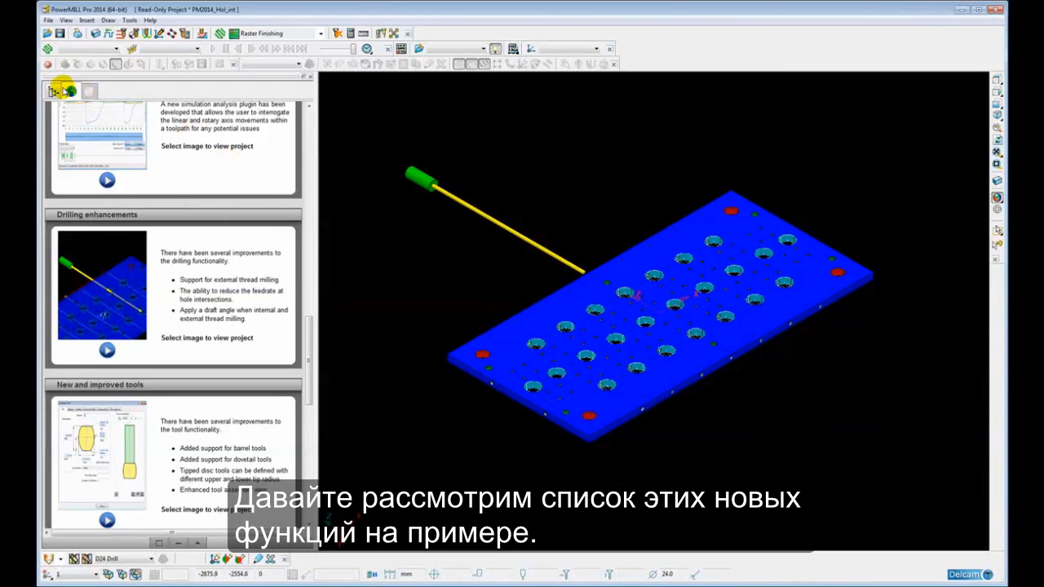
left_click(53, 91)
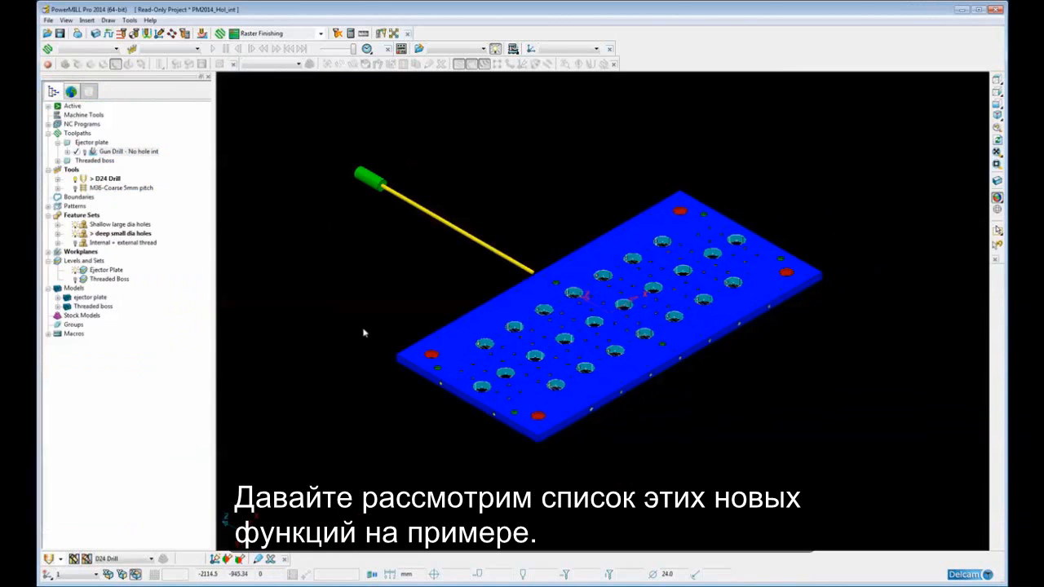
scroll(416, 335, "up", 2)
middle_click_drag(421, 324, 444, 332, "shift")
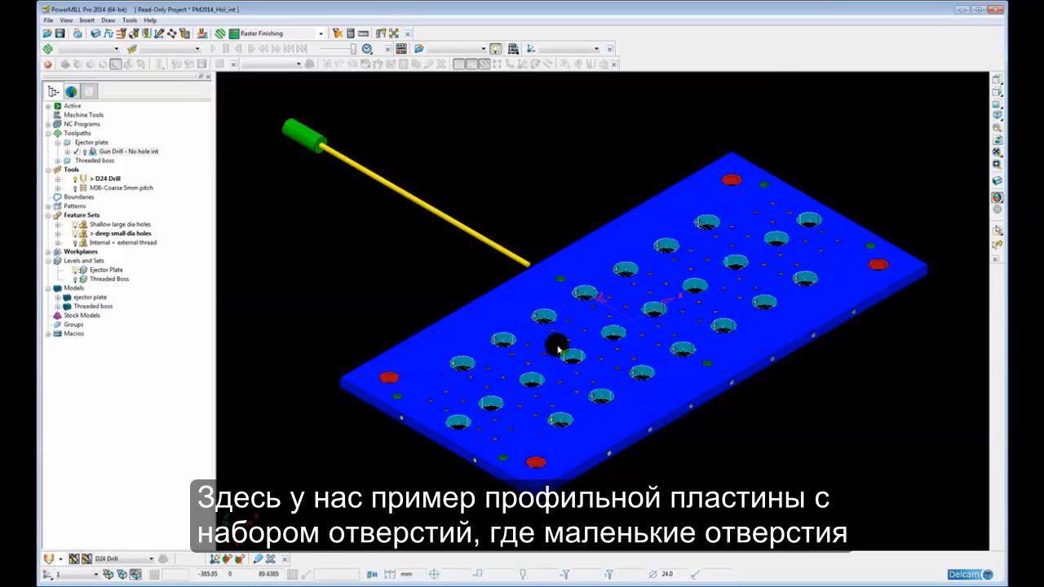
Inspect the plate's small holes where they cross the large holes by zooming and panning the model
left_click(997, 198)
scroll(662, 350, "up", 5)
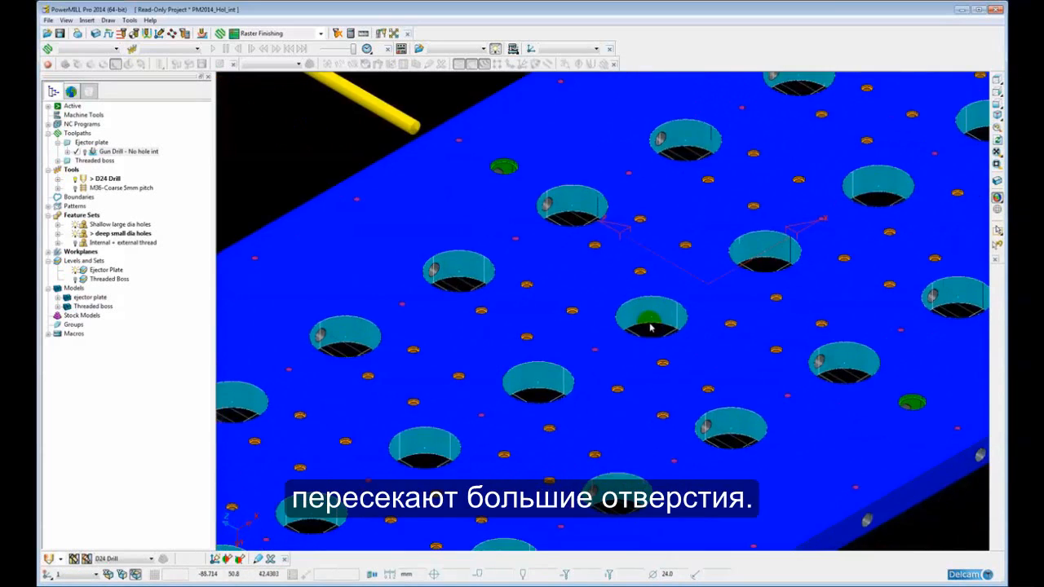
scroll(391, 268, "down", 3)
scroll(415, 322, "up", 8)
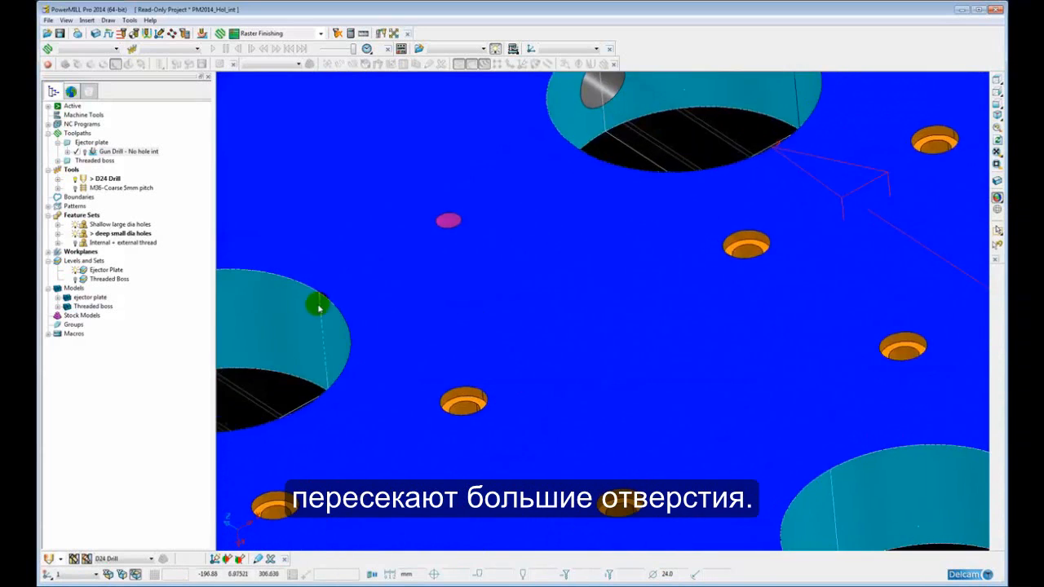
middle_click_drag(318, 306, 783, 303, "shift")
scroll(643, 398, "down", 8)
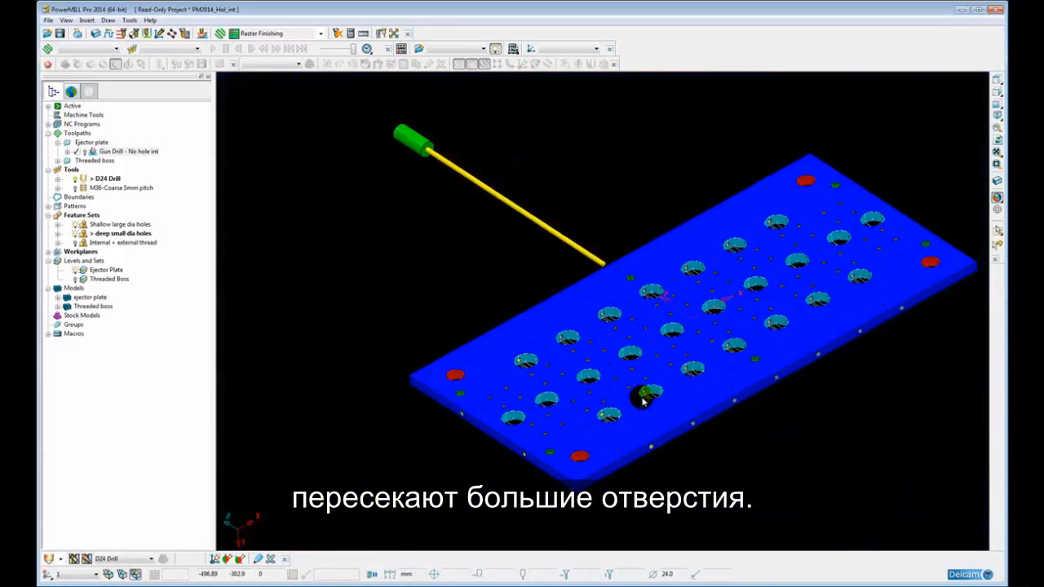
middle_click_drag(651, 371, 602, 371, "shift")
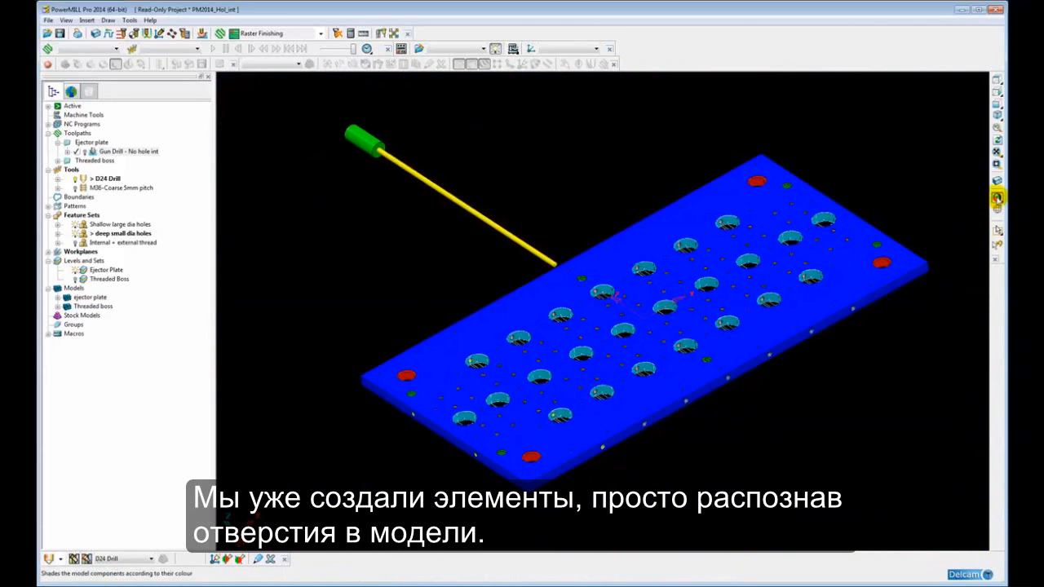
Turn off the model shading so the holes display as wireframe
left_click(997, 199)
scroll(482, 233, "up", 4)
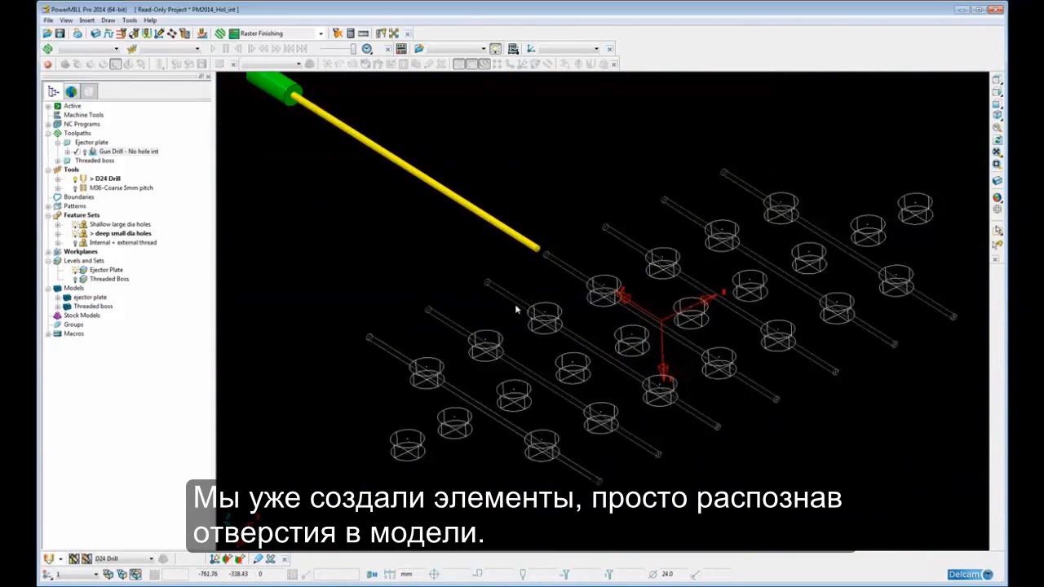
scroll(515, 306, "up", 2)
middle_click_drag(494, 304, 471, 288, "shift")
scroll(474, 292, "down", 1)
middle_click_drag(540, 304, 518, 301, "shift")
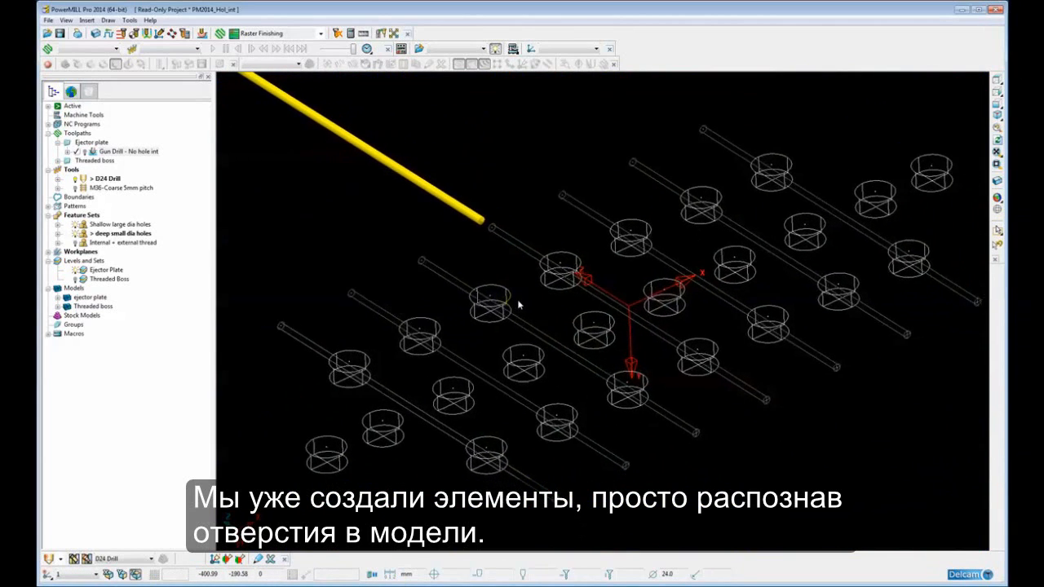
scroll(519, 305, "down", 3)
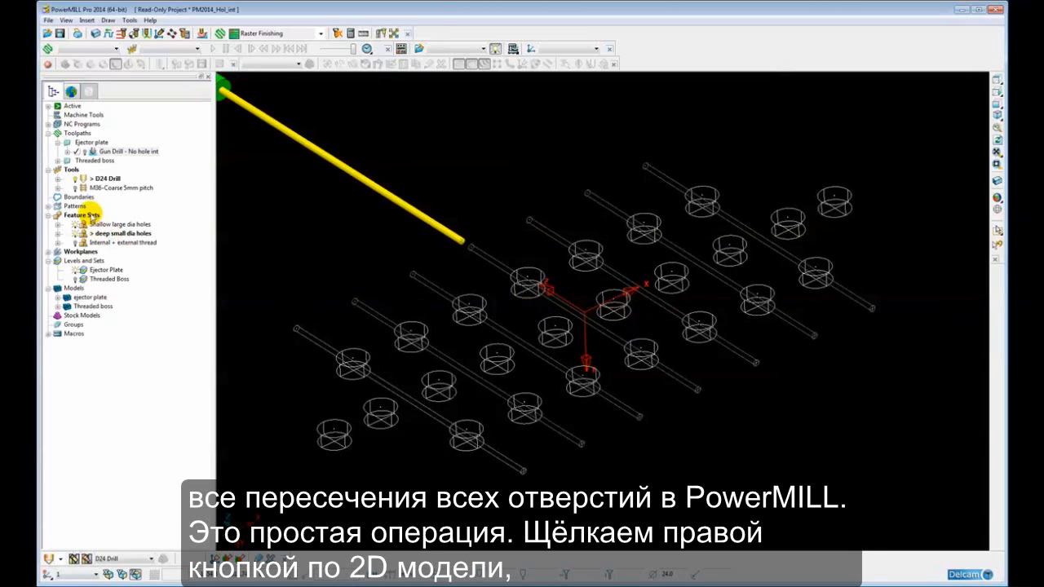
Run Find Hole Intersections on the feature sets
right_click(90, 214)
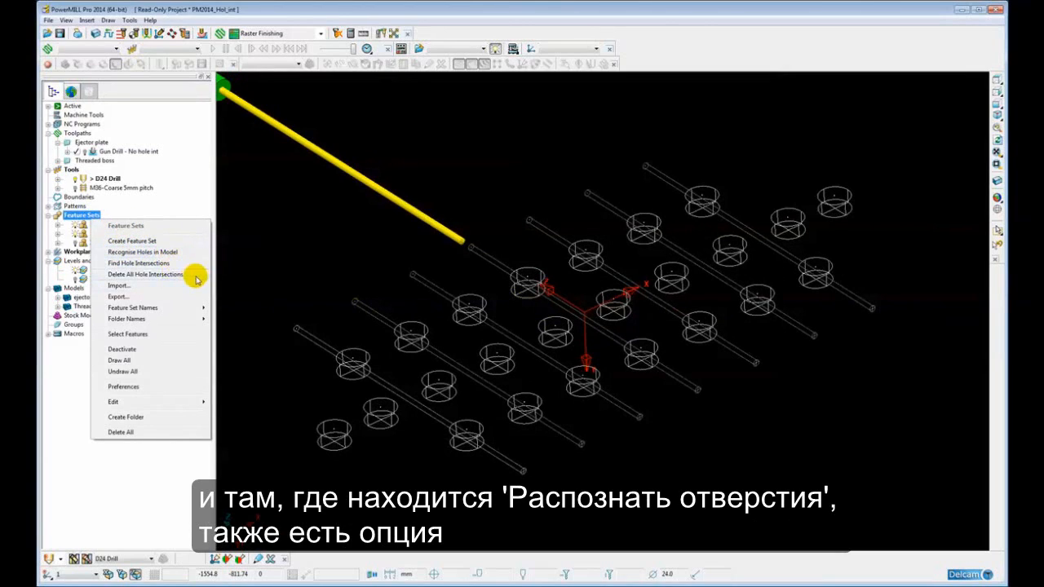
left_click(159, 265)
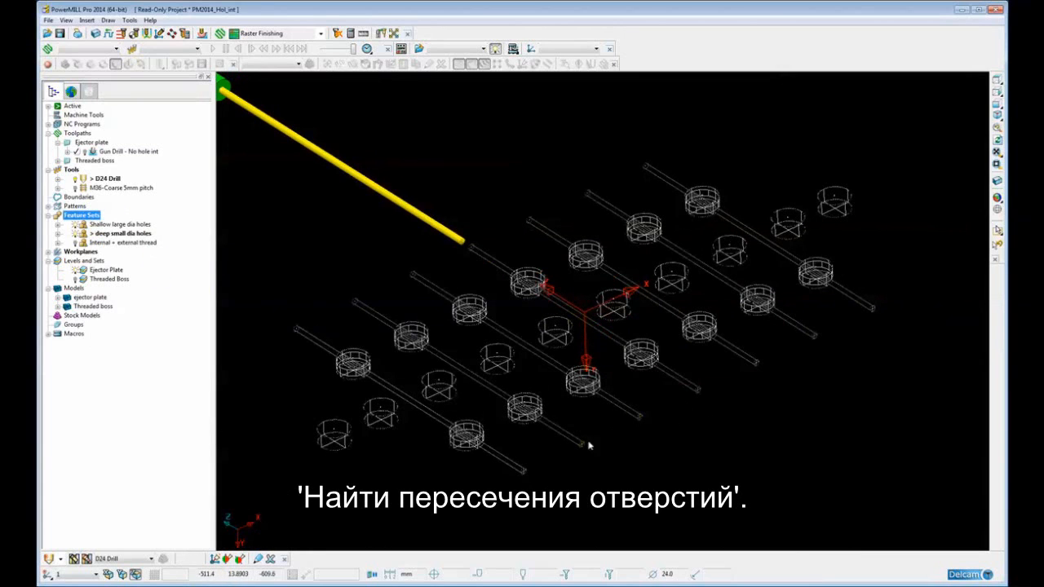
middle_click_drag(561, 443, 652, 346, "shift")
middle_click_drag(584, 393, 585, 372, "ctrl")
middle_click_drag(550, 406, 532, 359, "ctrl")
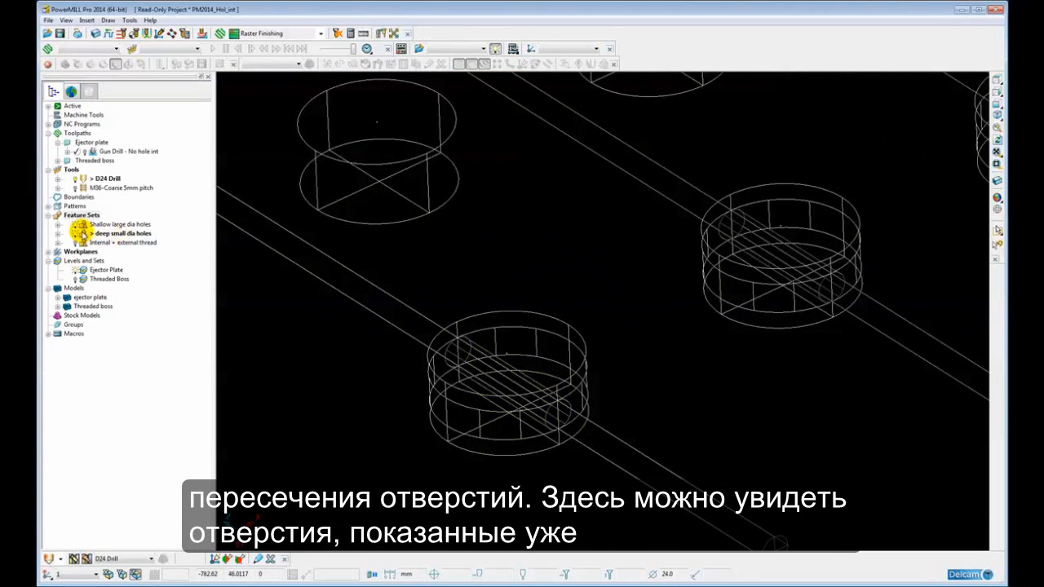
Hide the Shallow large dia holes feature set to show only the small holes
left_click(73, 225)
scroll(749, 277, "down", 5)
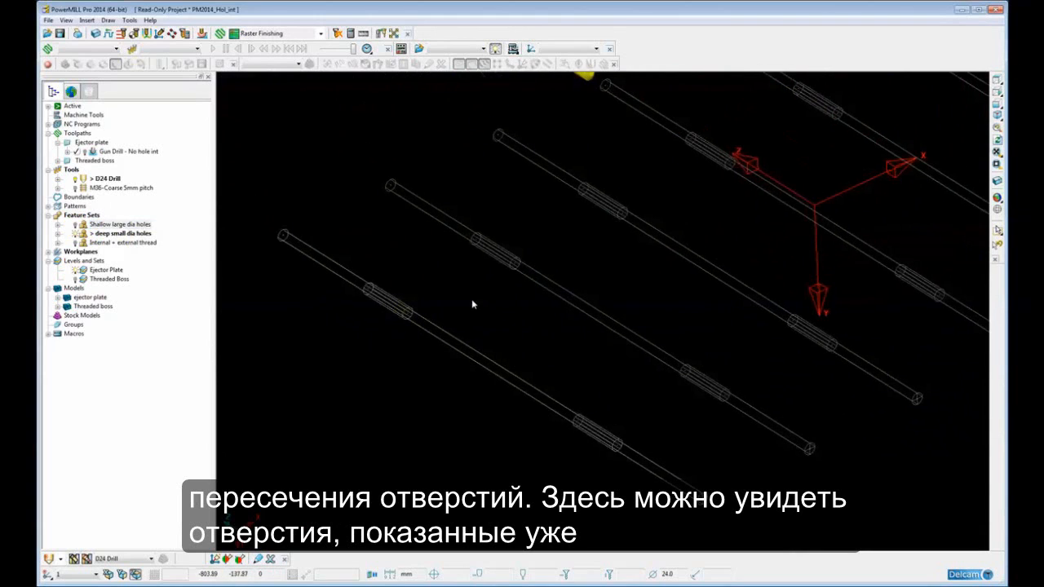
middle_click_drag(471, 300, 439, 319, "shift")
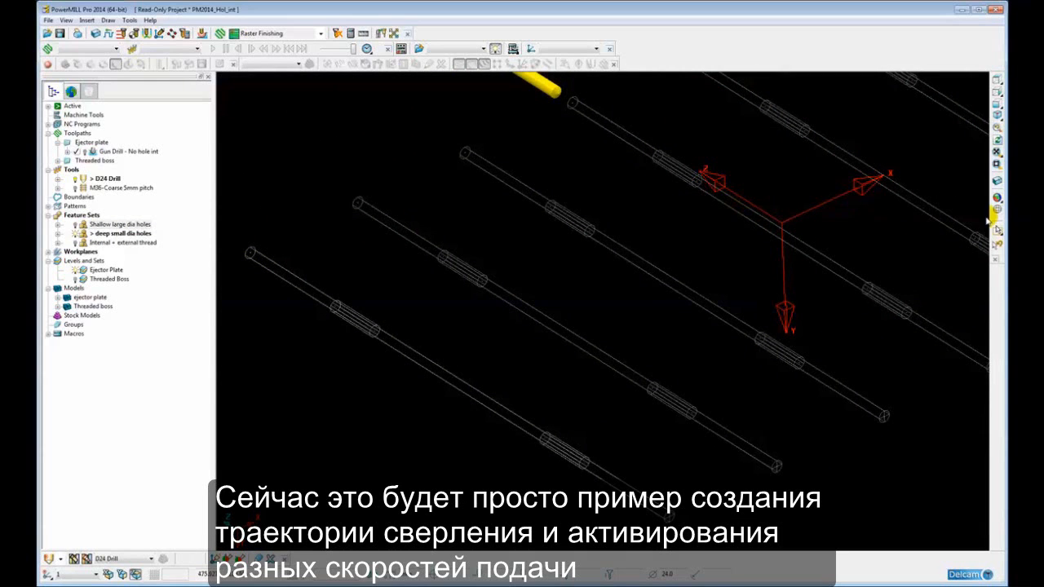
scroll(686, 216, "down", 3)
middle_click_drag(673, 231, 506, 296, "shift")
scroll(538, 293, "down", 1)
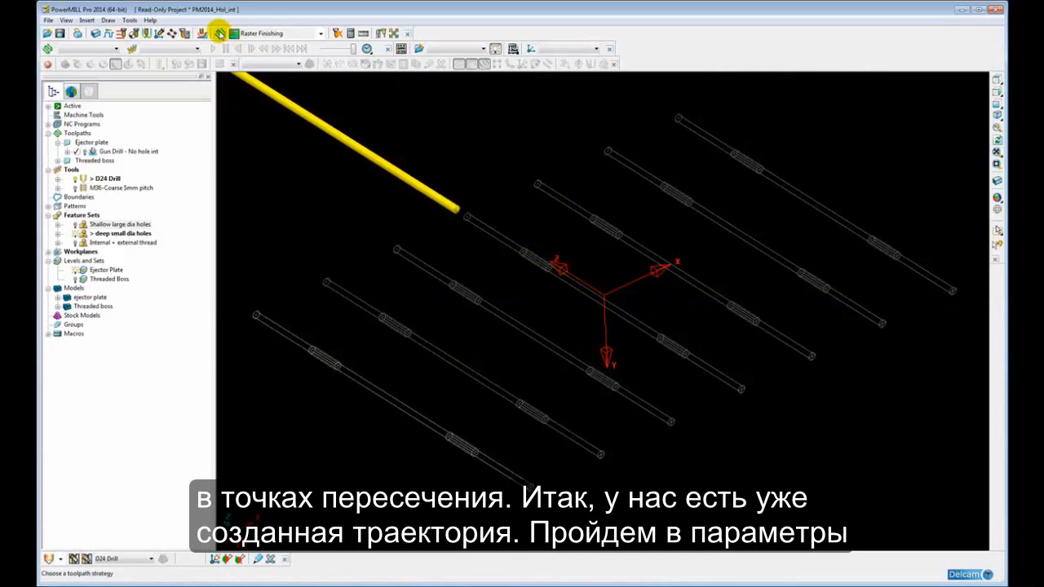
Activate the Gun Drill - No hole int toolpath and open its settings
double_click(91, 151)
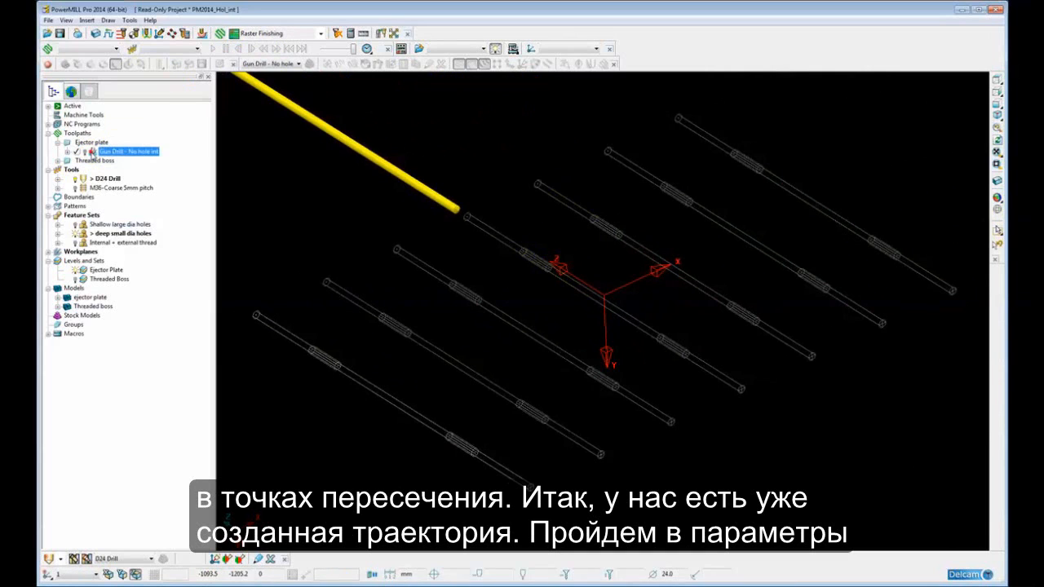
right_click(91, 153)
left_click(115, 222)
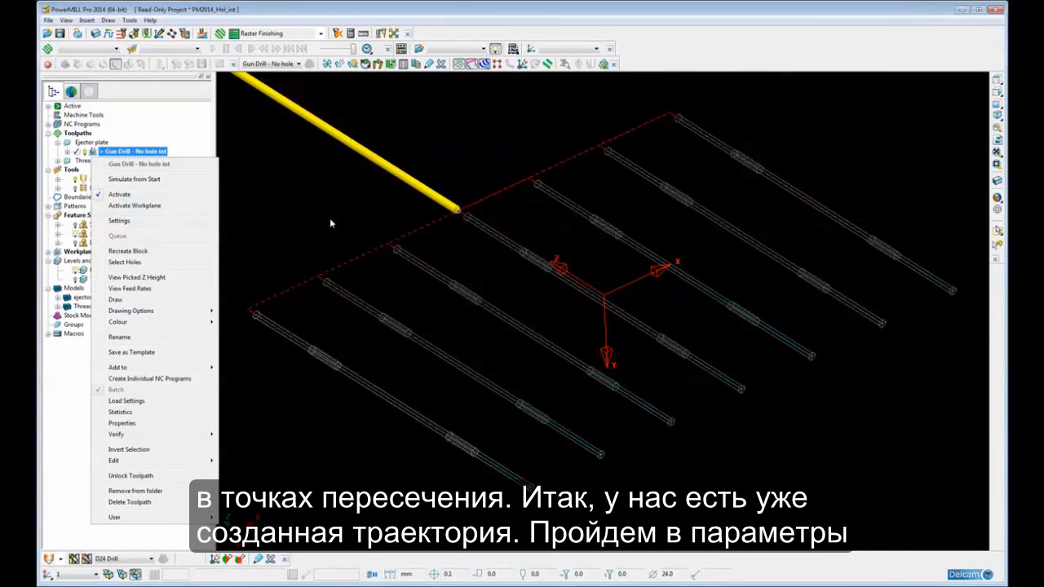
left_click_drag(334, 198, 329, 118)
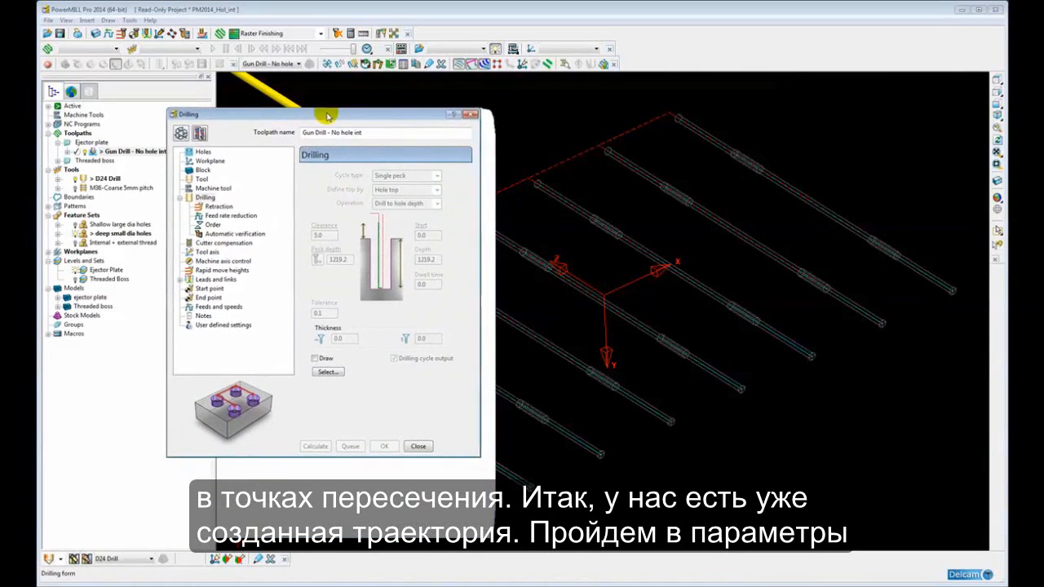
Make an editable copy of the toolpath and enable feed rate reduction at hole intersections
left_click(200, 133)
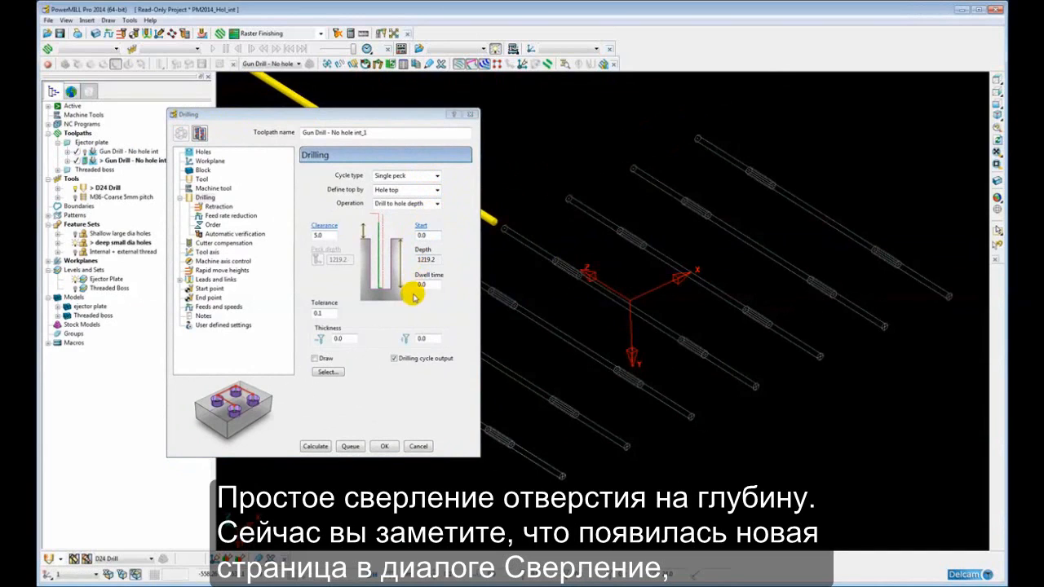
left_click(232, 216)
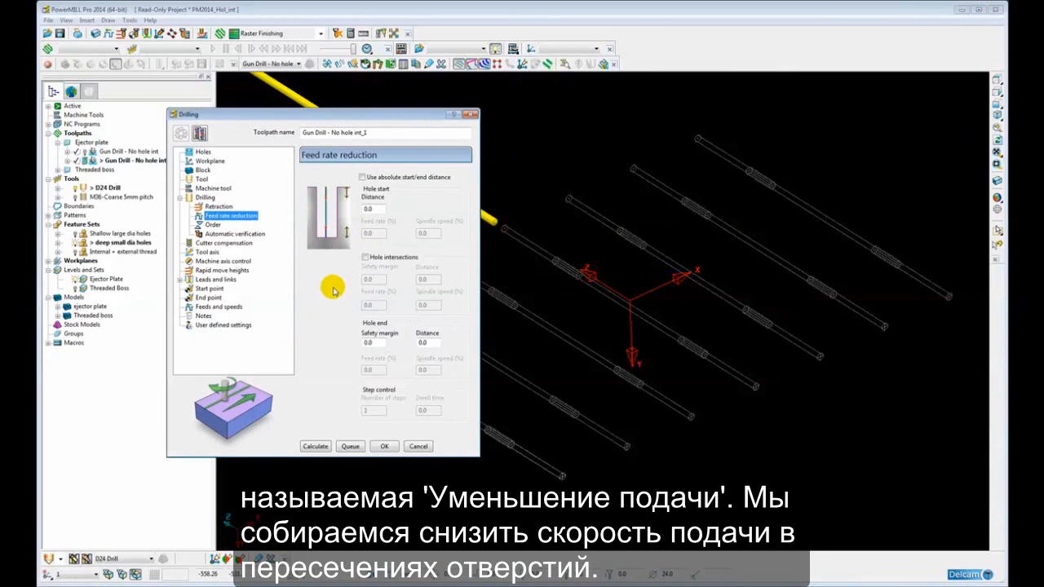
left_click(365, 258)
left_click(365, 258)
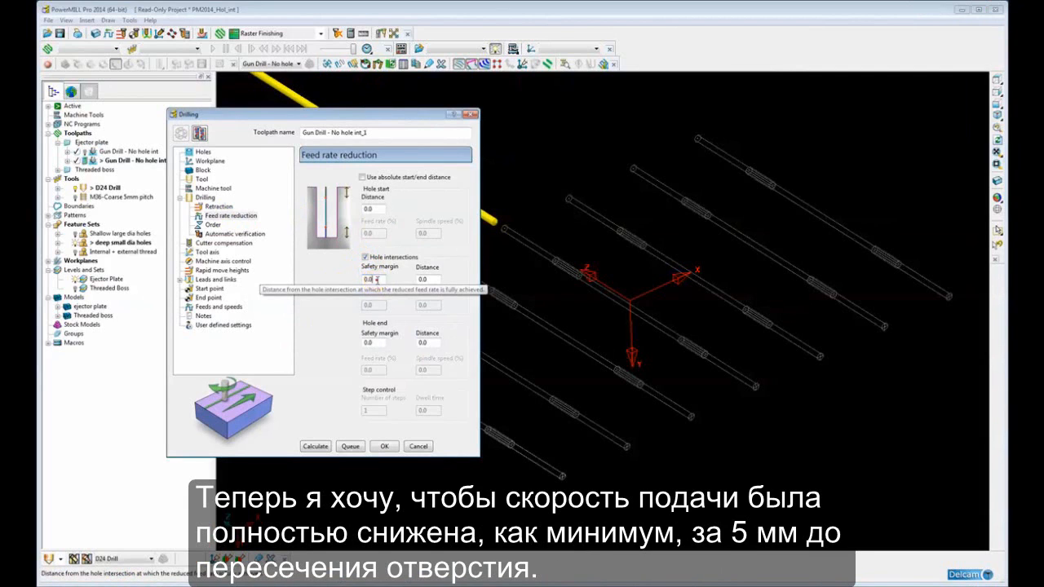
Set the hole intersection safety margin to 5 and the distance to 20
left_click_drag(376, 279, 357, 284)
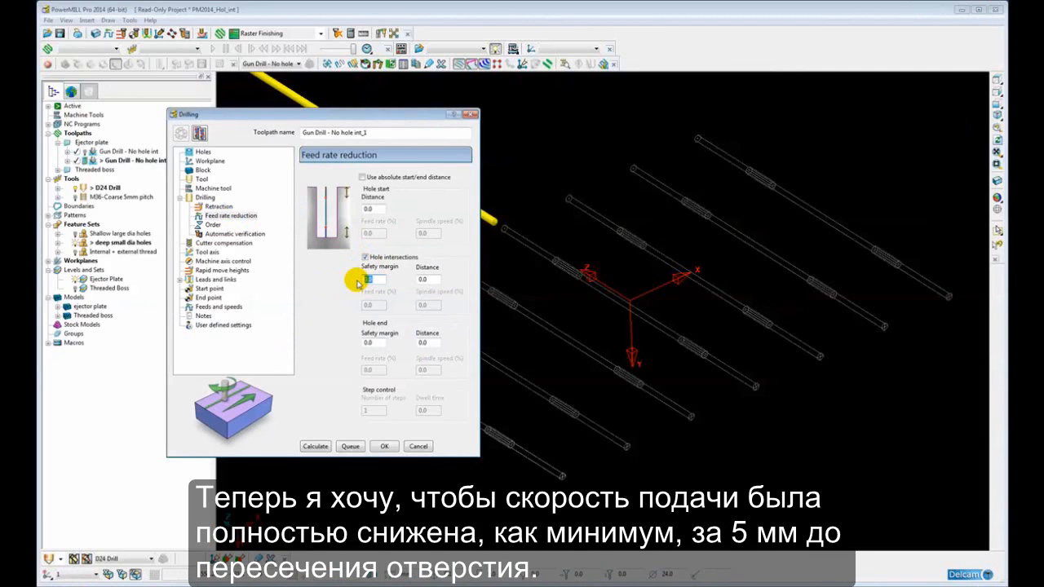
type("5")
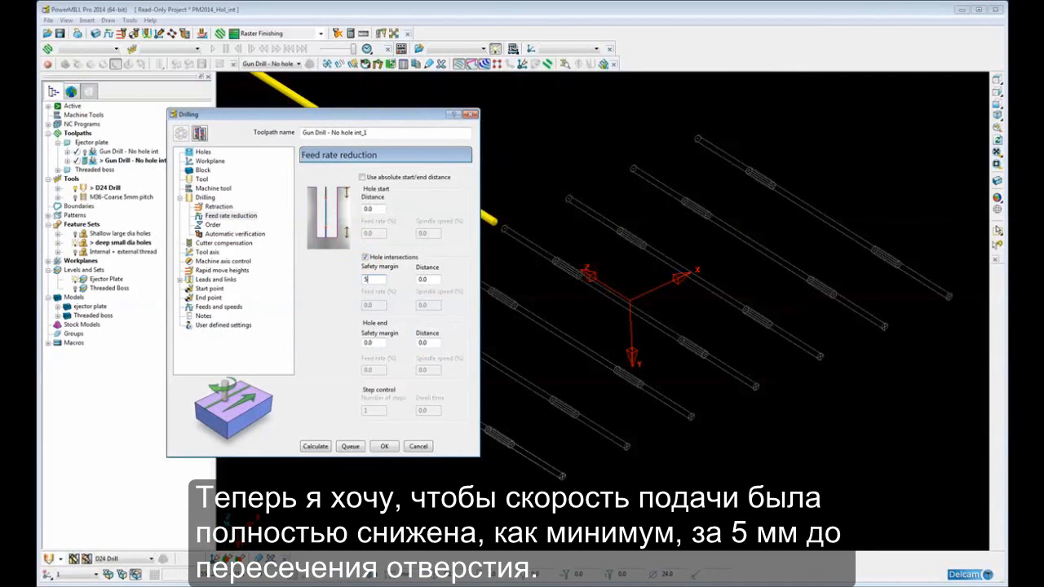
left_click(425, 280)
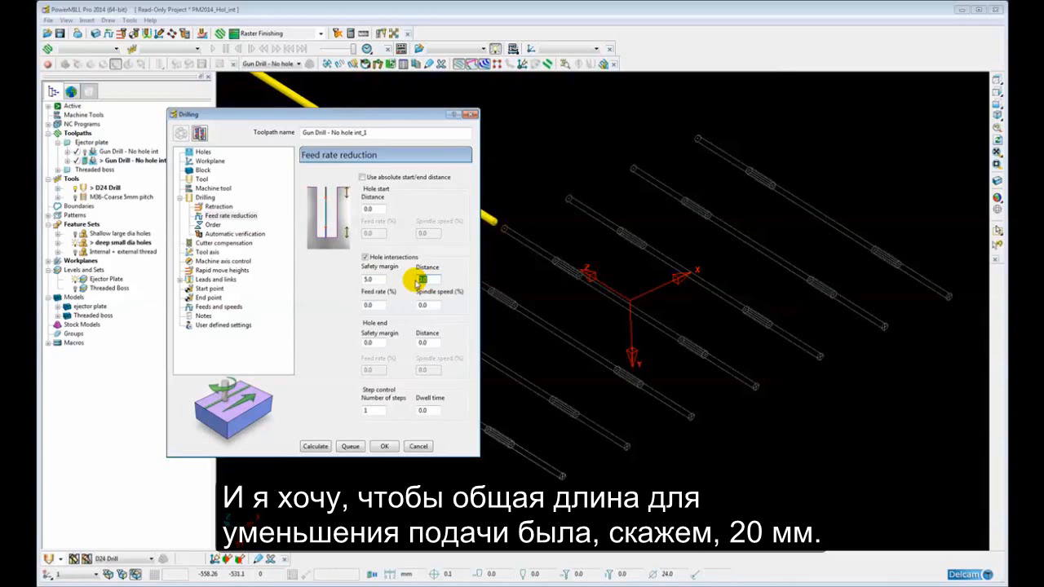
type("2")
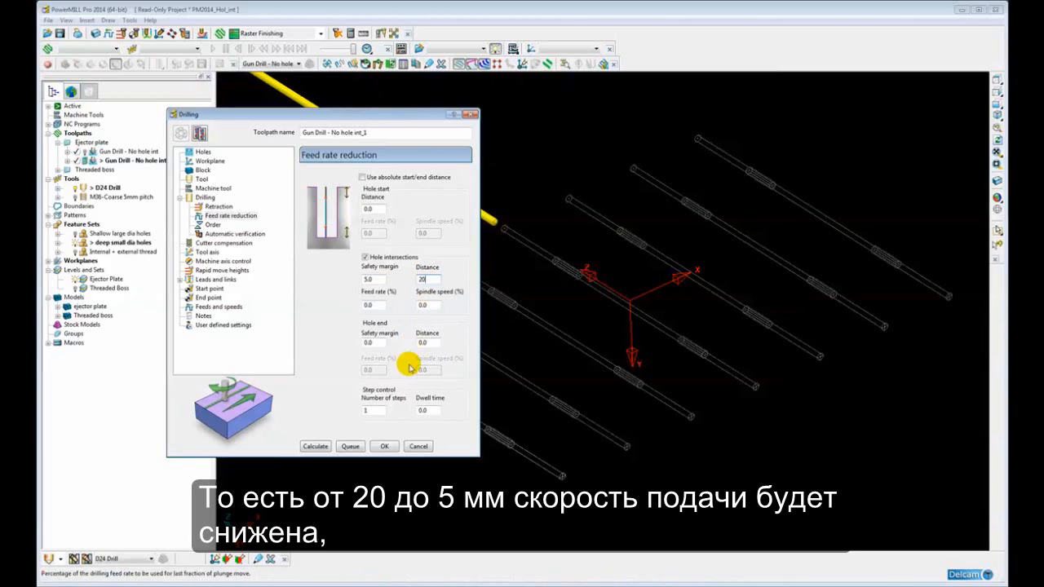
Set the step control to 4 steps, the feed rate to 30% and the spindle speed to 50%
double_click(362, 411)
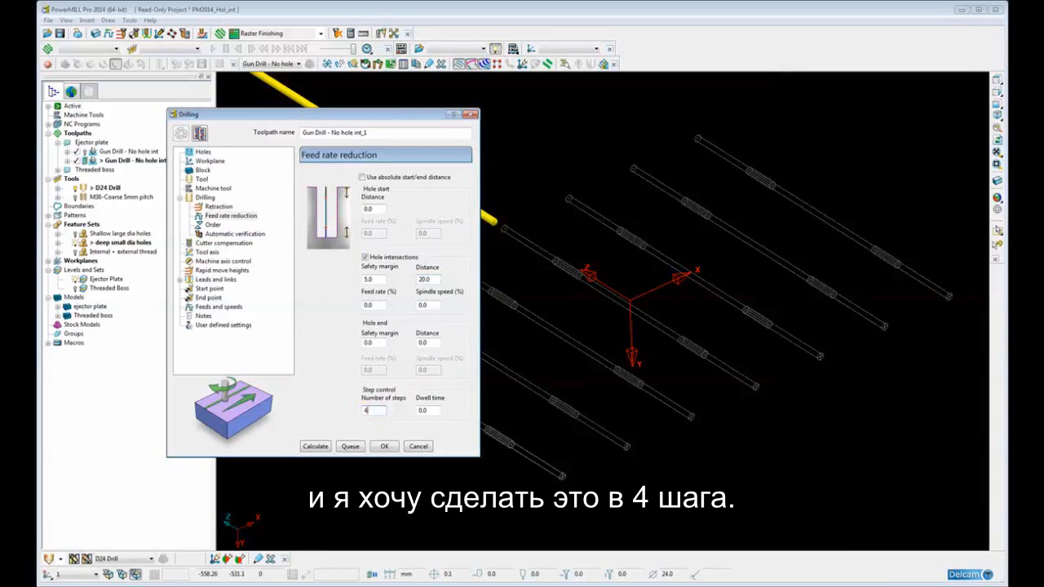
type("4")
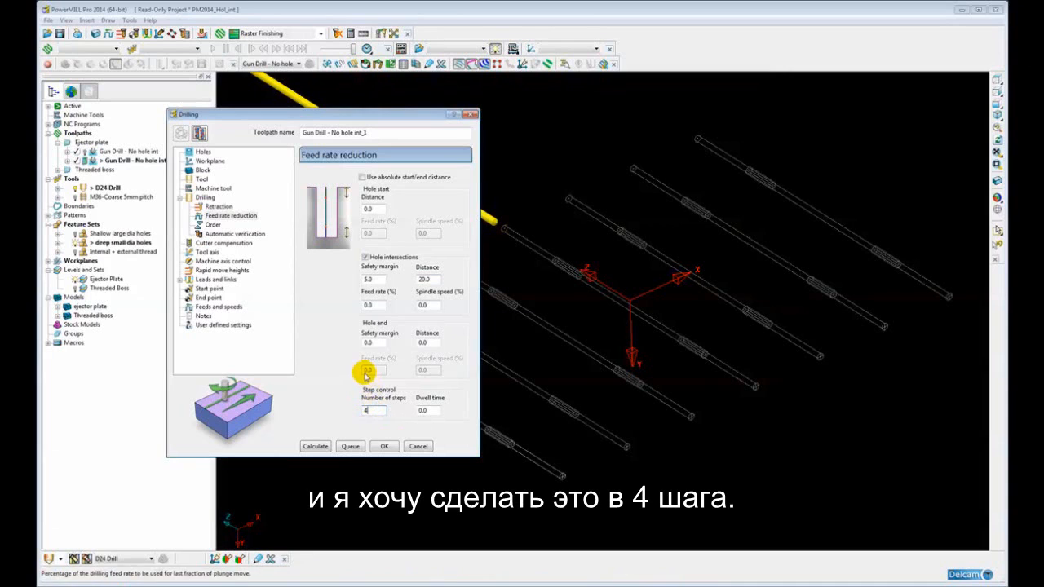
double_click(369, 306)
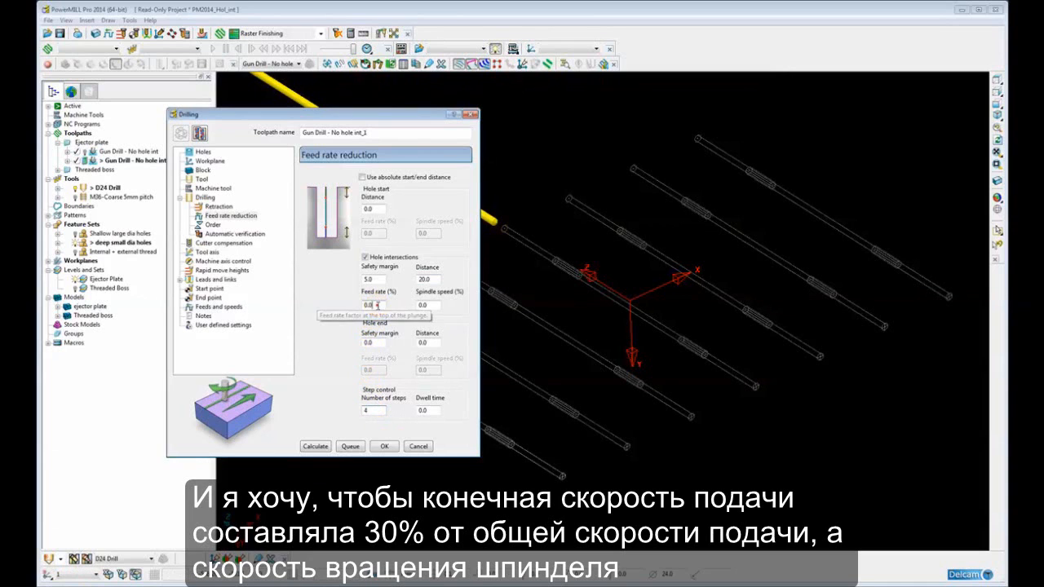
type("30")
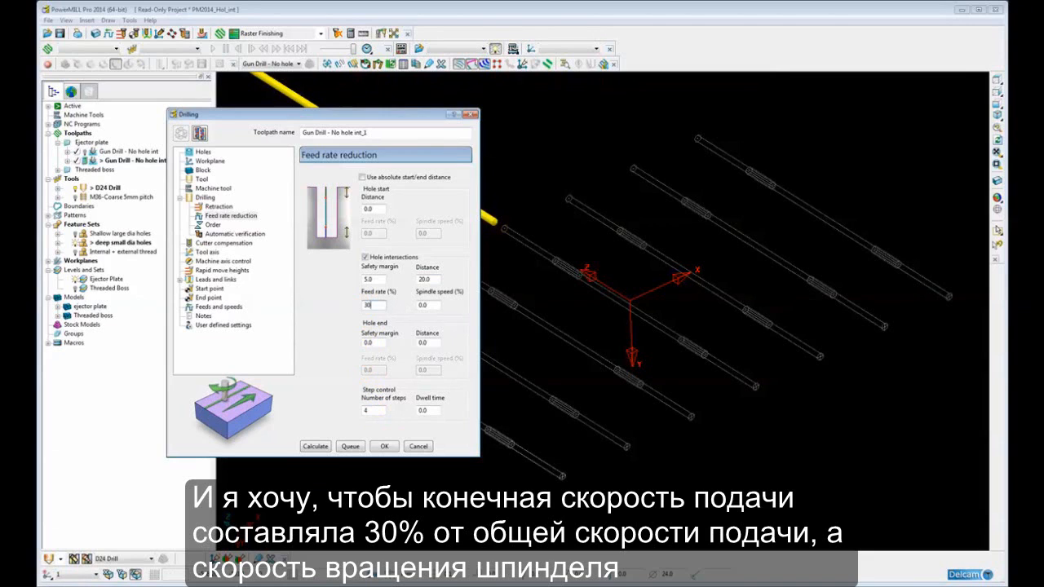
left_click_drag(434, 305, 418, 306)
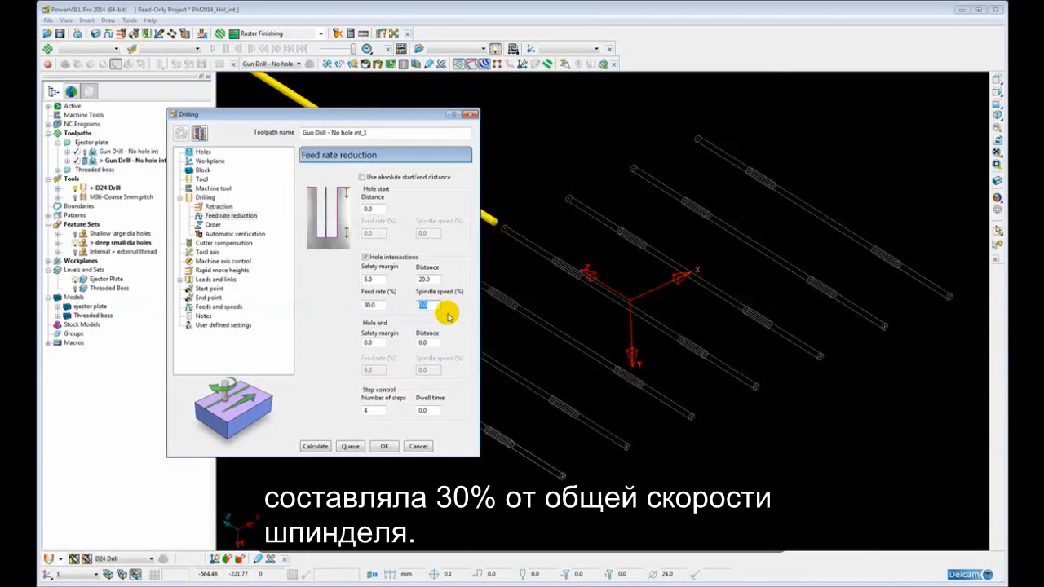
type("50")
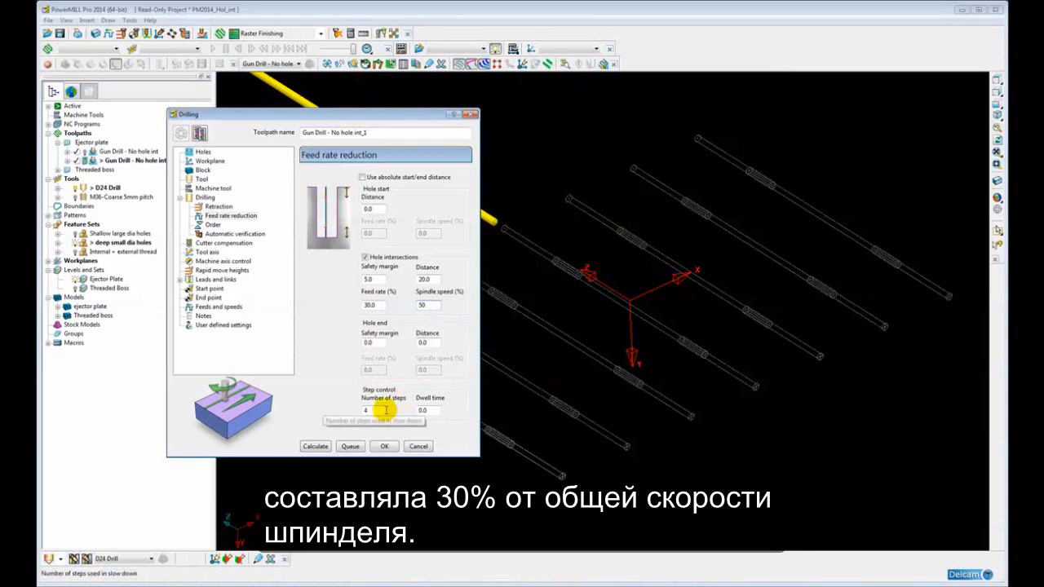
Return to the Drilling page and reselect all holes by diameter through Feature Selection
left_click(205, 197)
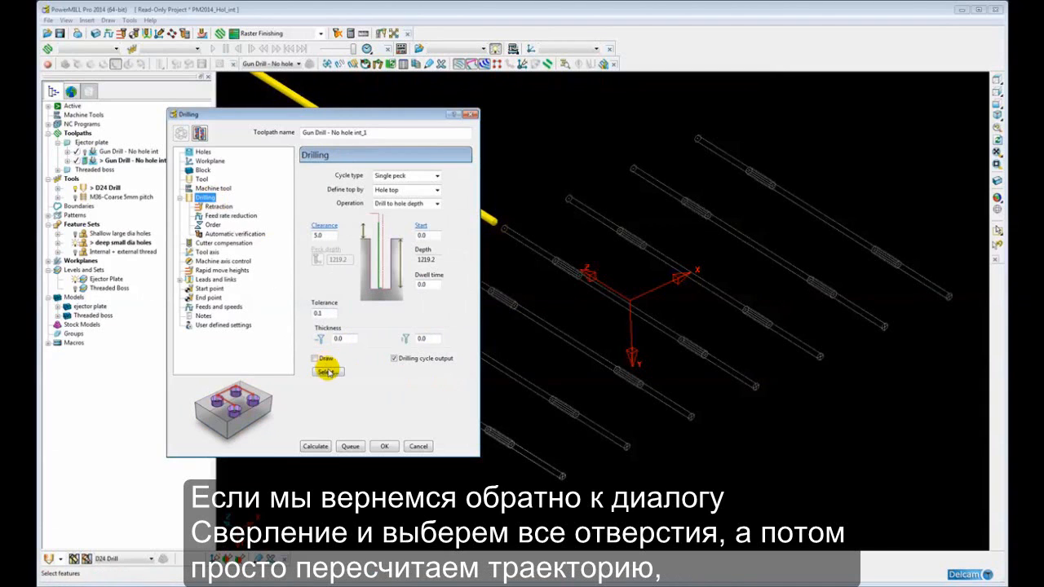
left_click(327, 371)
left_click(104, 149)
left_click(156, 178)
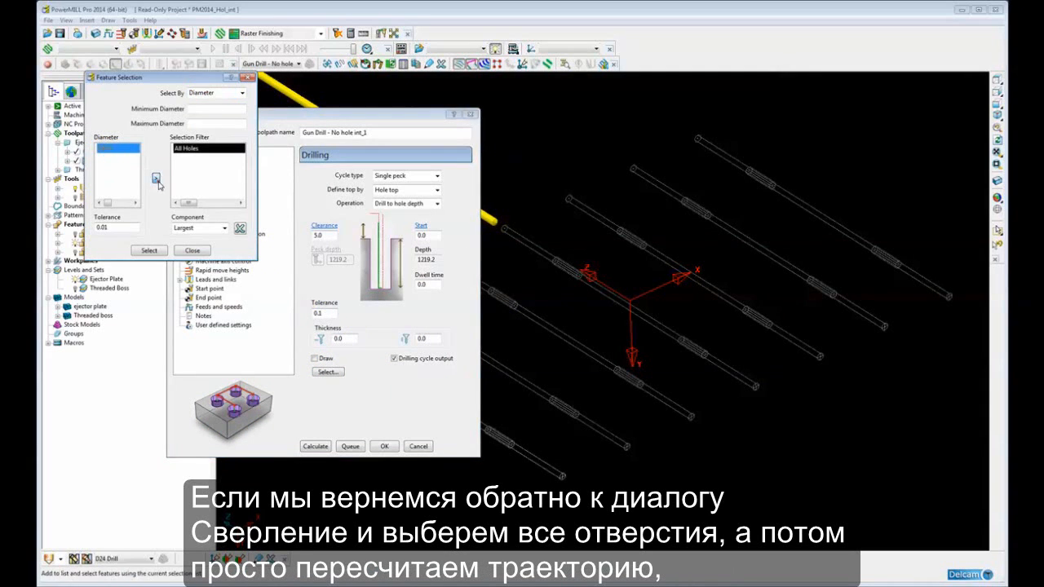
left_click(149, 251)
left_click(193, 251)
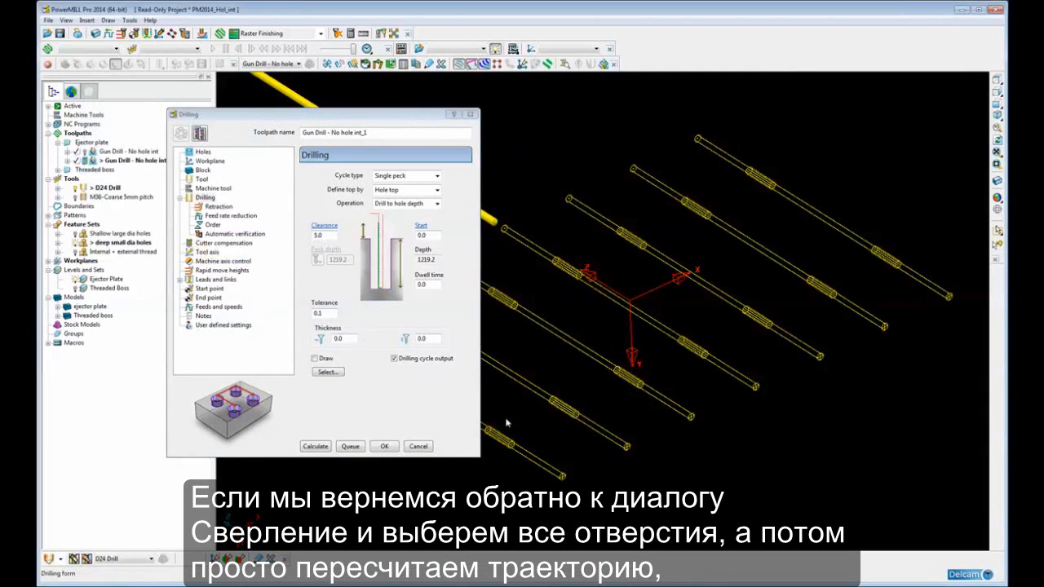
Recalculate the copied gun drill toolpath, close the Drilling dialog, and turn on display of toolpath points
left_click(315, 448)
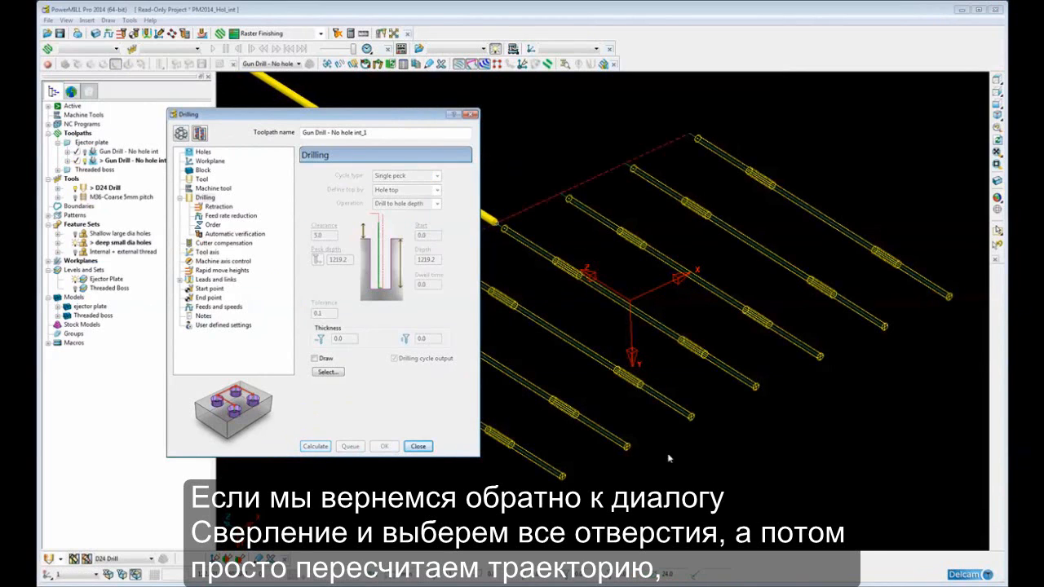
left_click(418, 446)
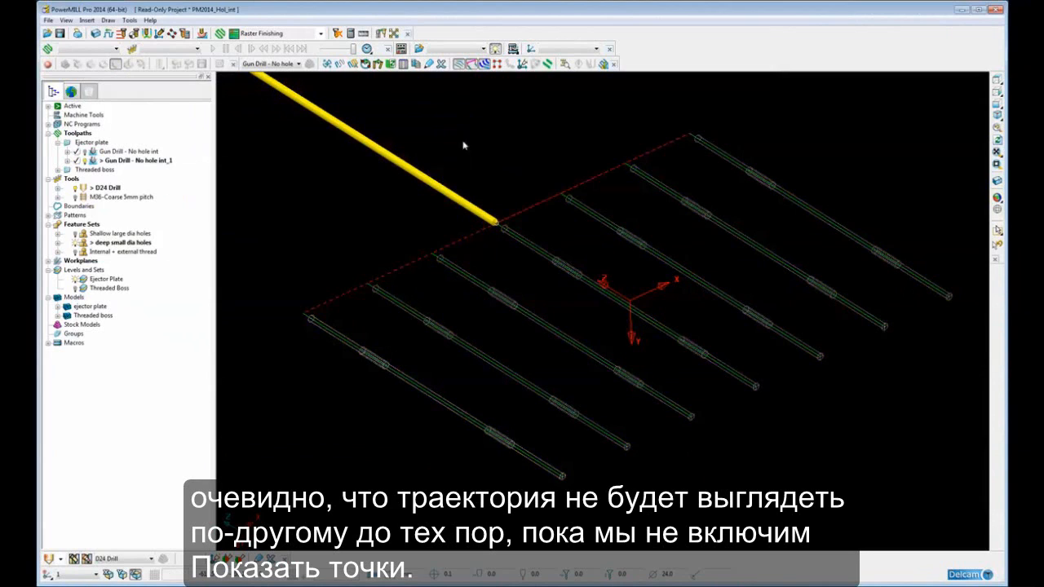
left_click(497, 64)
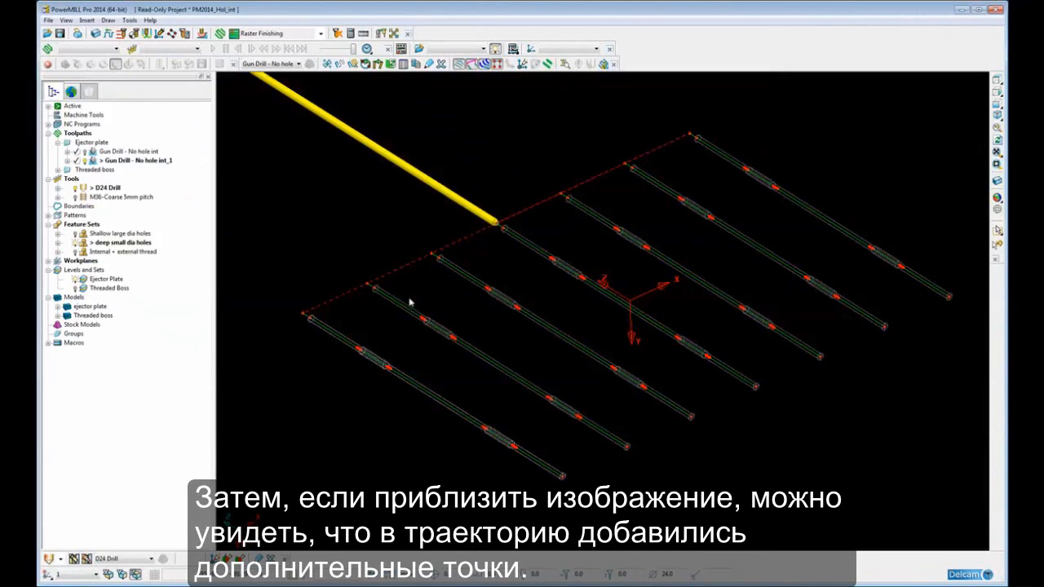
Show the toolpath's feed rates as colours near a hole intersection and close the feed rate legend window
left_click_drag(428, 331, 468, 365)
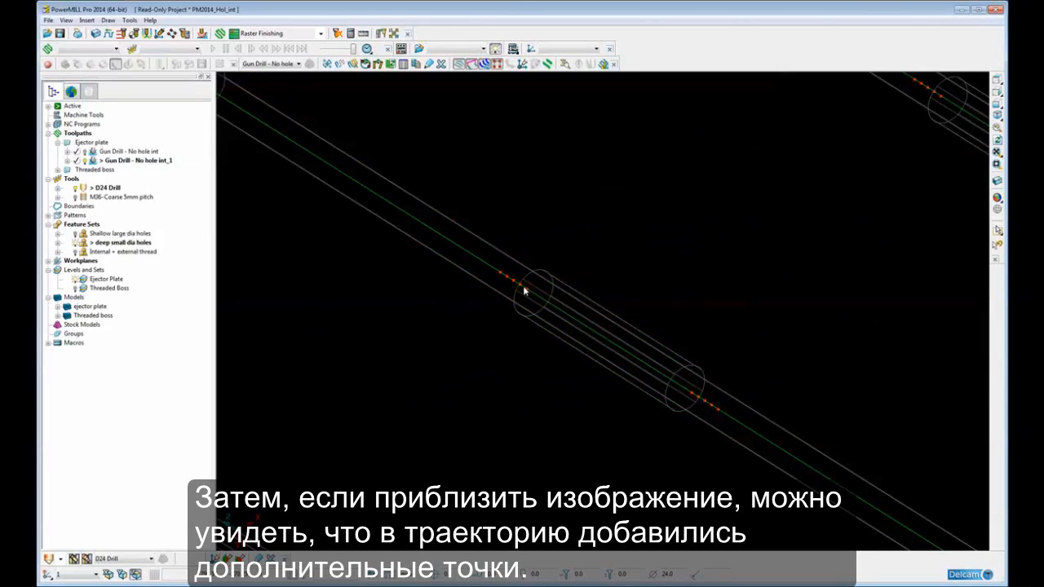
middle_click_drag(504, 279, 600, 321)
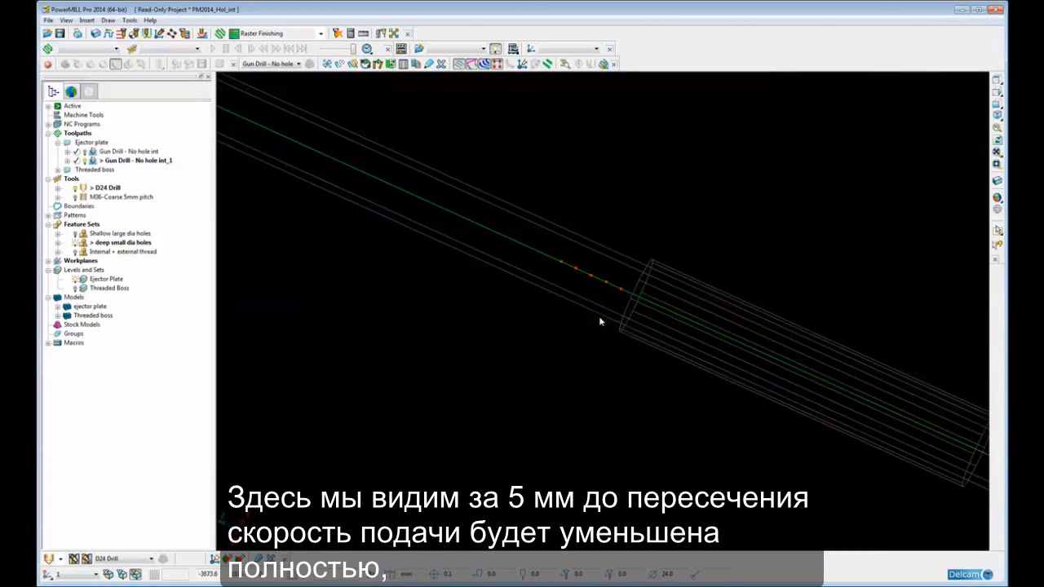
scroll(602, 304, "up", 2)
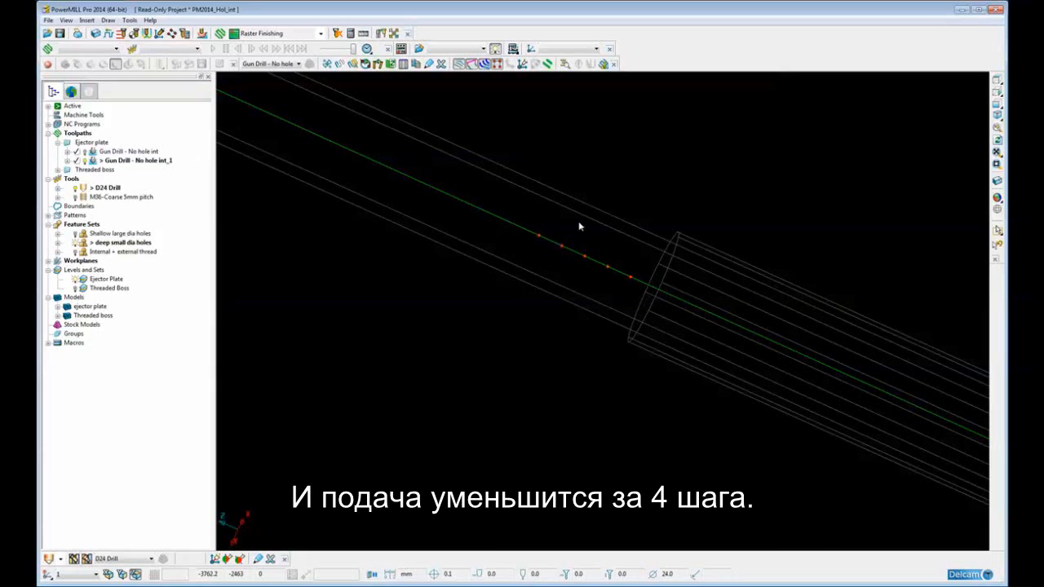
scroll(577, 237, "down", 3)
scroll(578, 246, "down", 3)
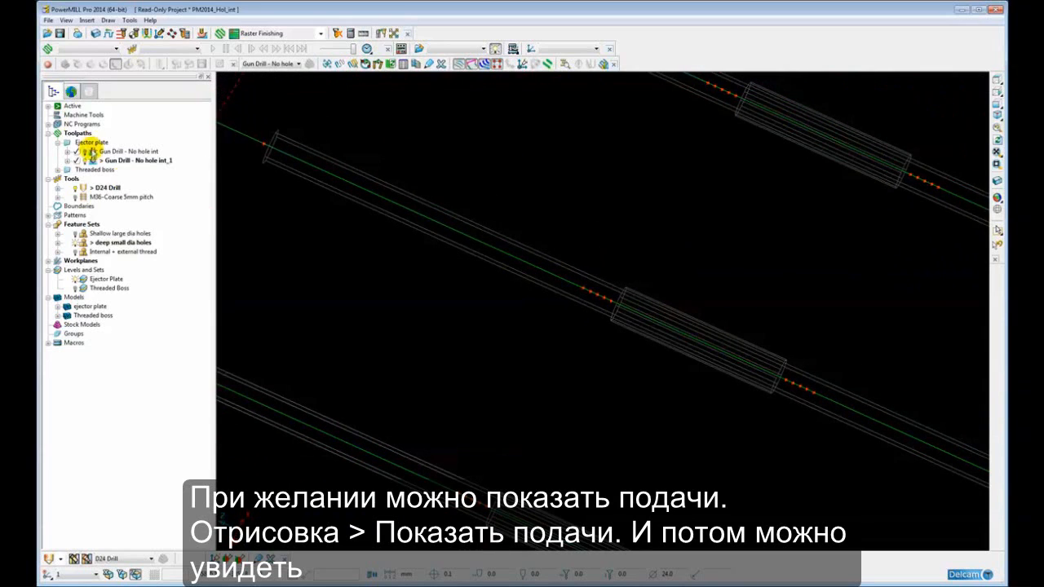
right_click(77, 160)
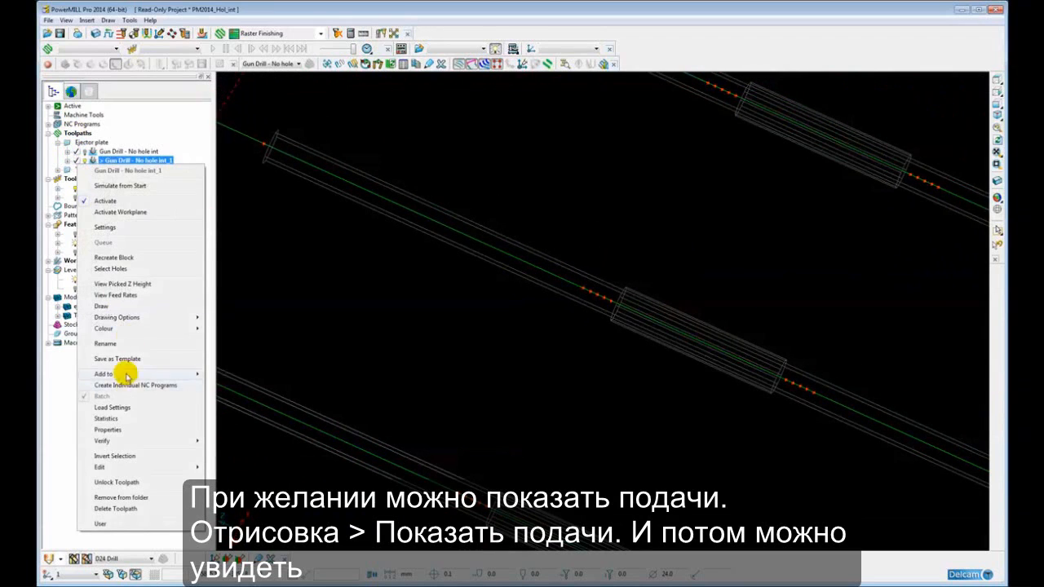
mouse_move(116, 320)
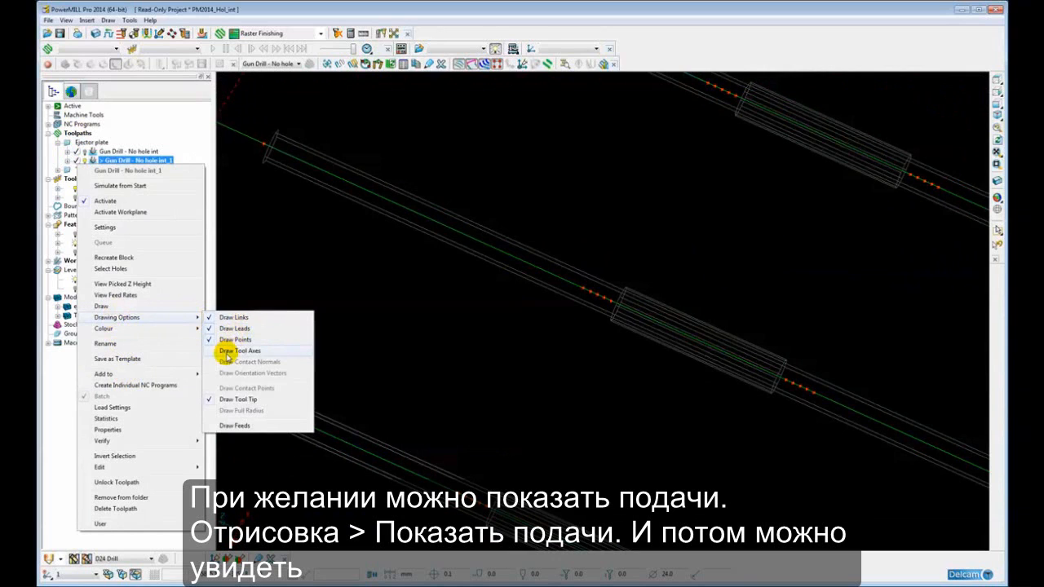
left_click(221, 425)
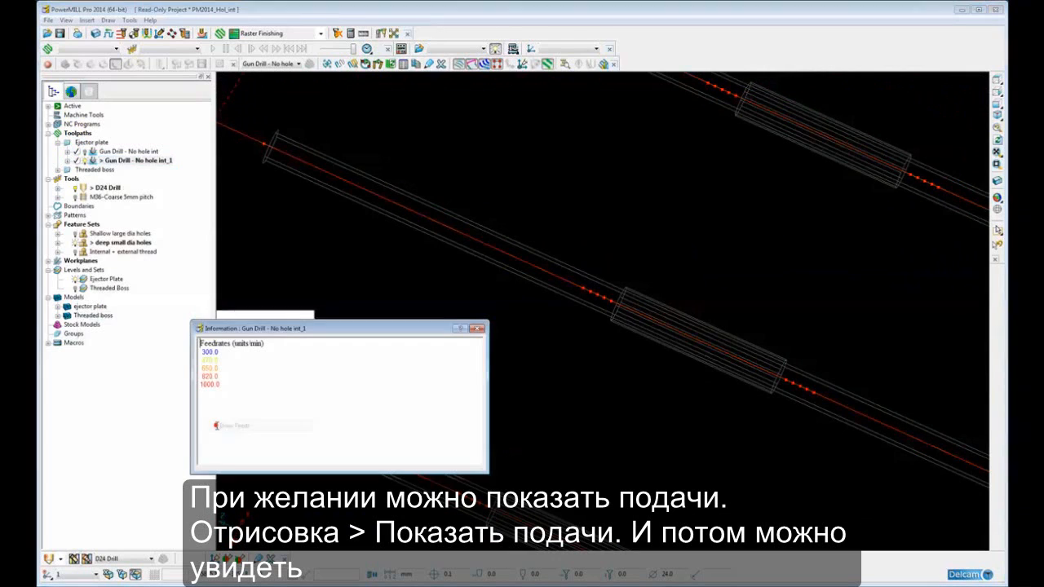
left_click_drag(349, 328, 380, 314)
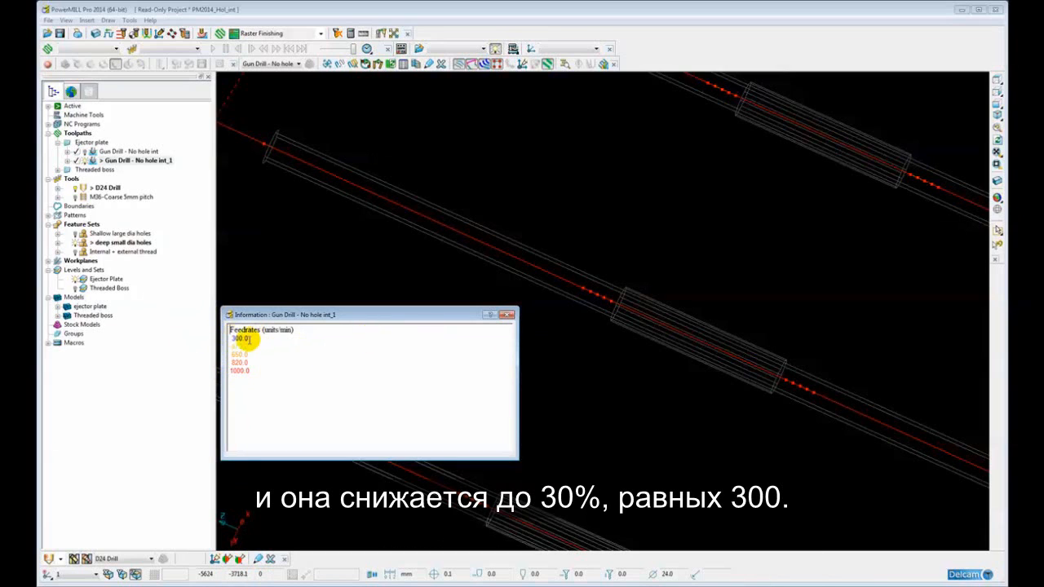
left_click(507, 315)
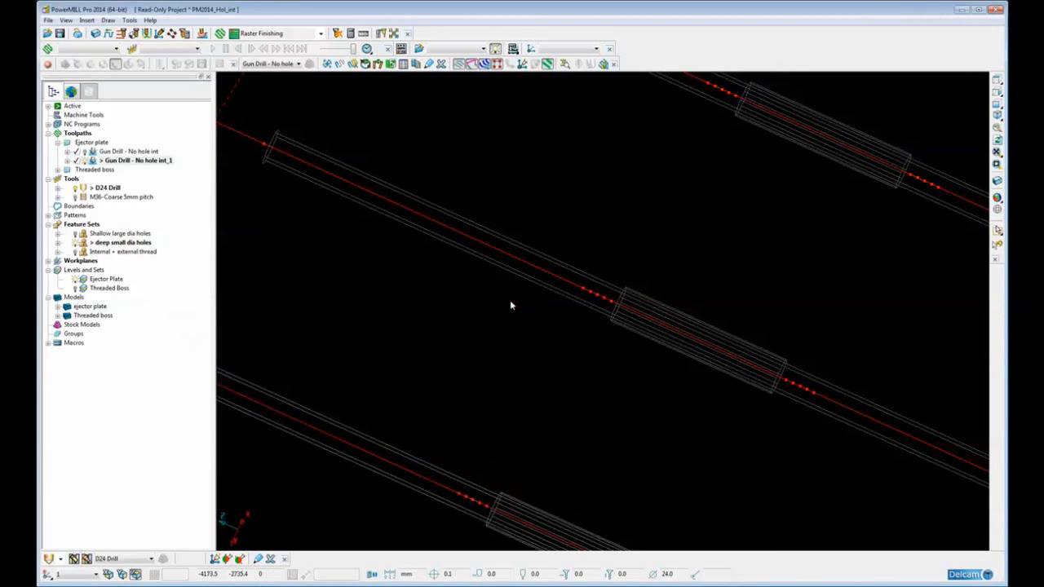
Turn on shaded display of the ejector plate model
scroll(520, 309, "down", 5)
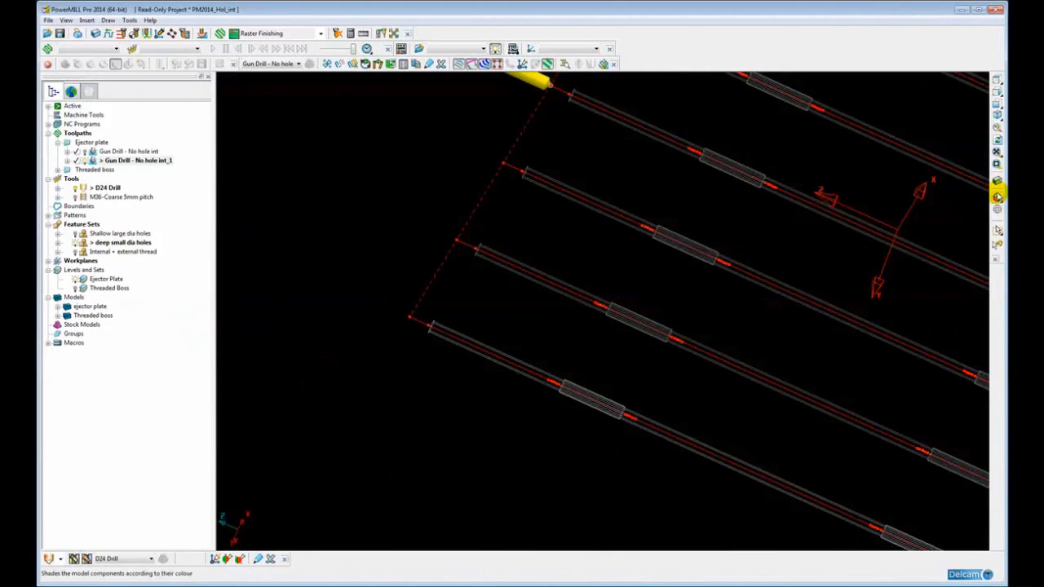
left_click(998, 181)
scroll(694, 261, "down", 4)
mouse_move(577, 343)
middle_mouse_down()
mouse_move(362, 327)
mouse_move(377, 299)
mouse_move(439, 342)
mouse_move(412, 334)
middle_mouse_up()
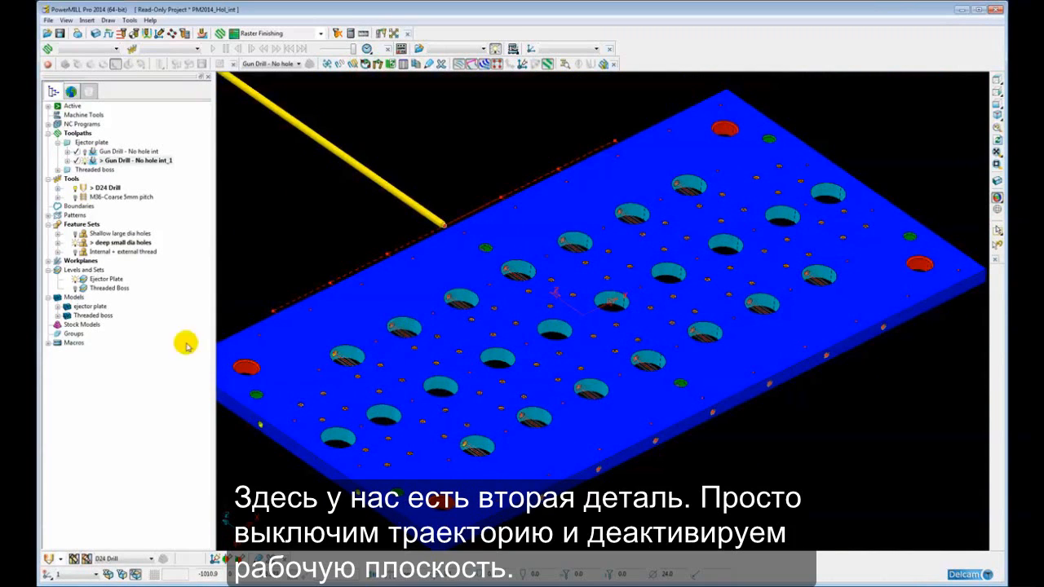
Hide the Ejector Plate level and the deep small dia holes feature set, then deactivate and hide the copied gun drill toolpath
left_click(79, 281)
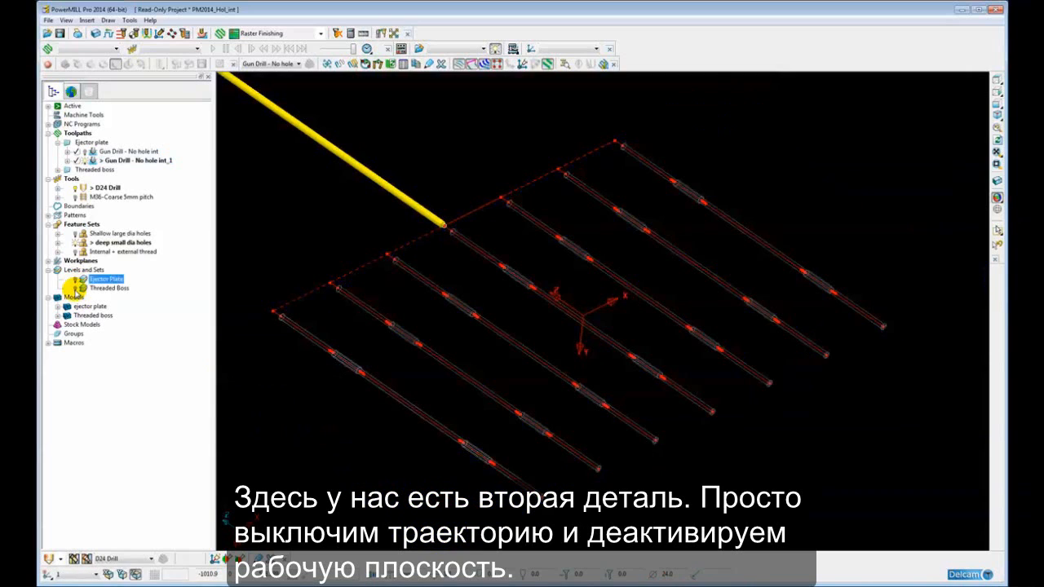
left_click(74, 243)
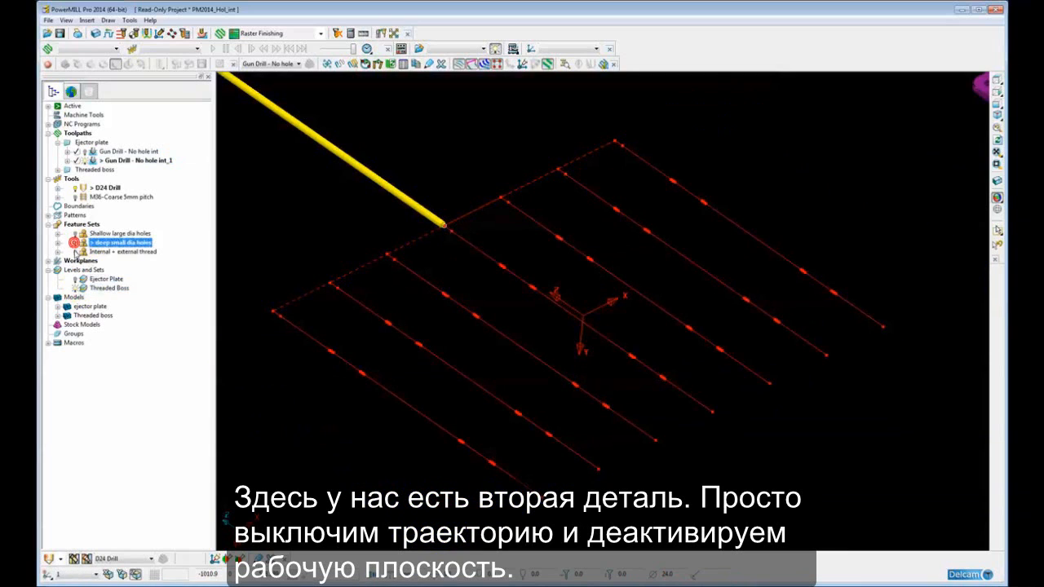
double_click(92, 160)
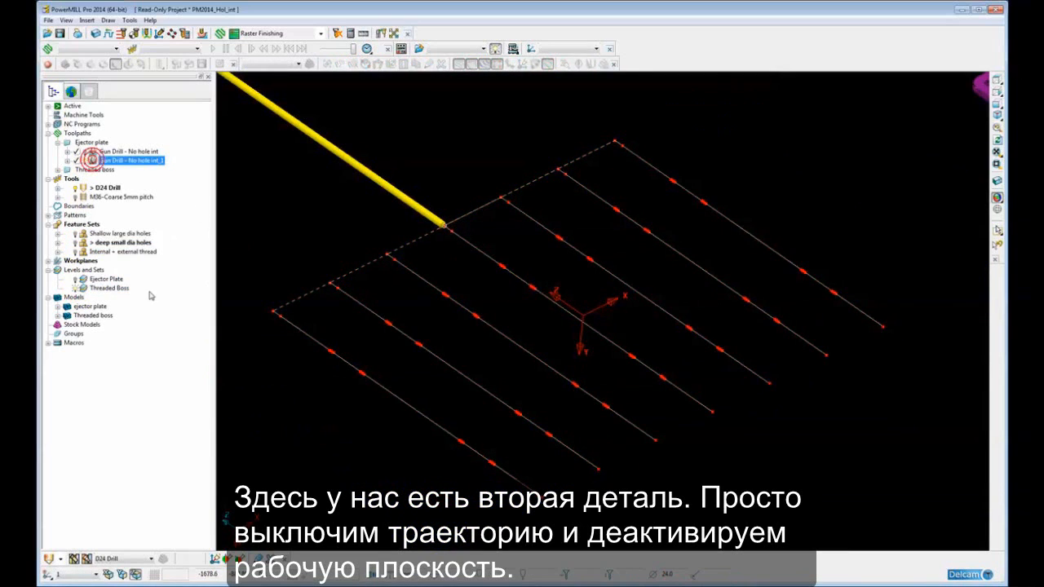
left_click(84, 161)
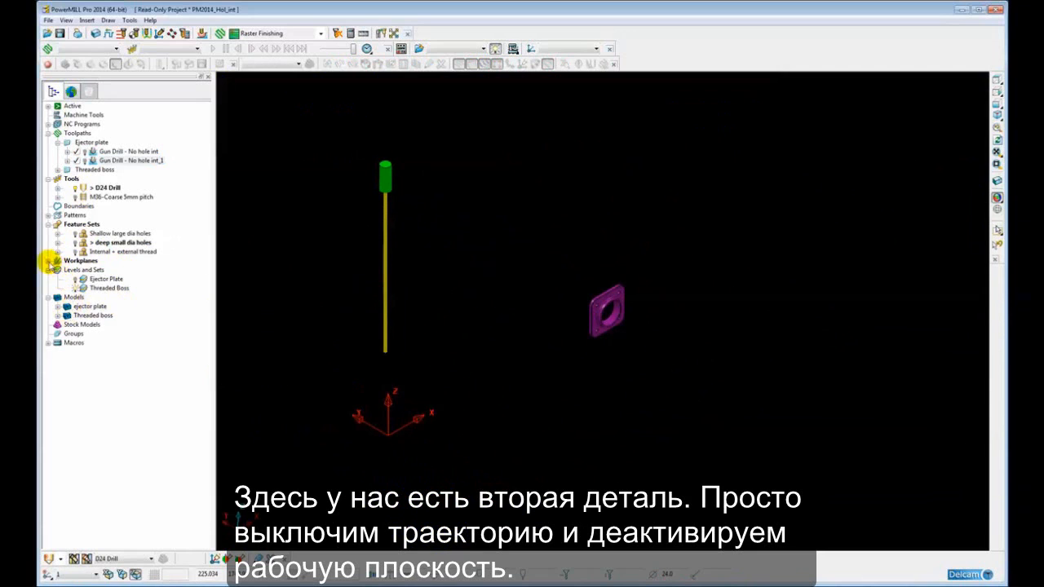
Deactivate workplane 1 and activate the M36-Coarse 5mm pitch thread mill tool
left_click(48, 261)
double_click(83, 270)
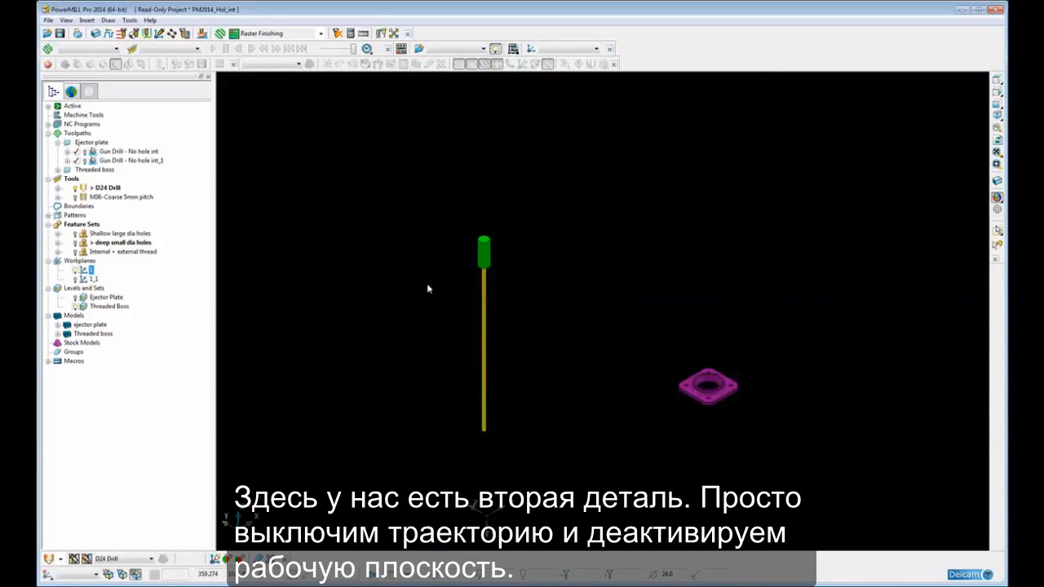
double_click(80, 197)
key("F6")
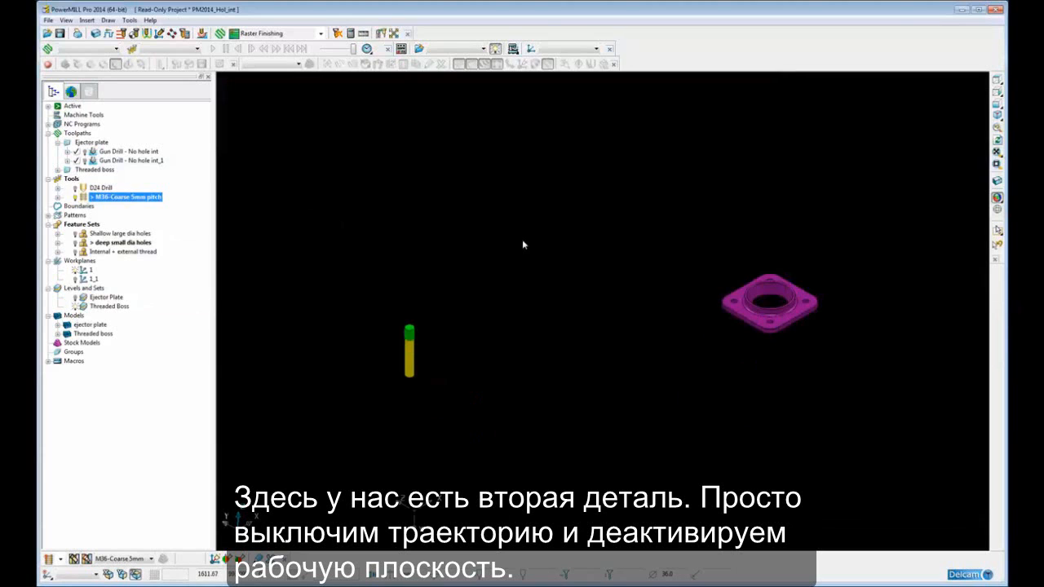
Orbit around the threaded boss plate to inspect its internal bore and outer boss
middle_click_drag(713, 298, 598, 247, "shift")
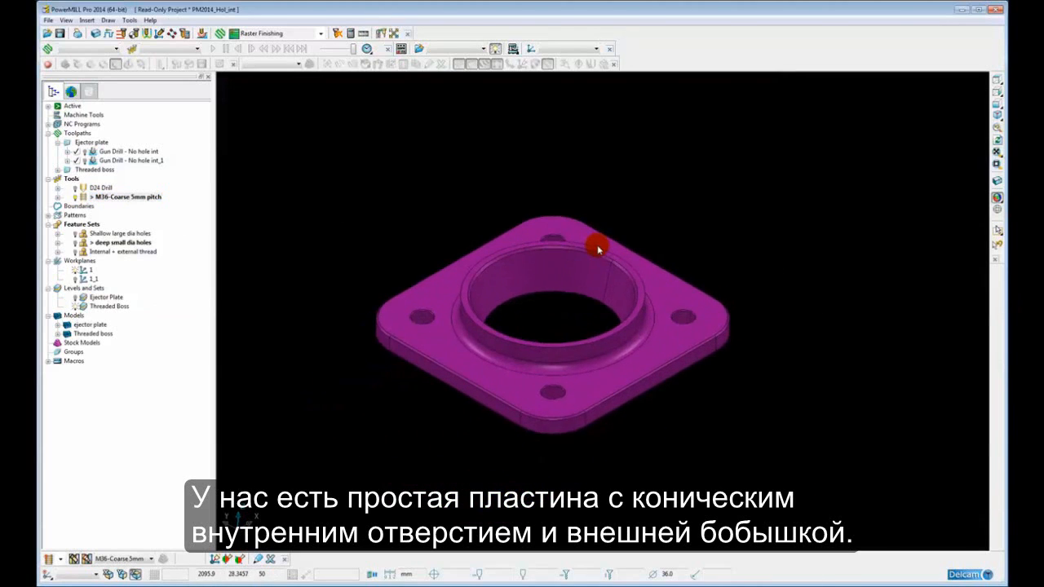
middle_click_drag(548, 299, 605, 292, "shift")
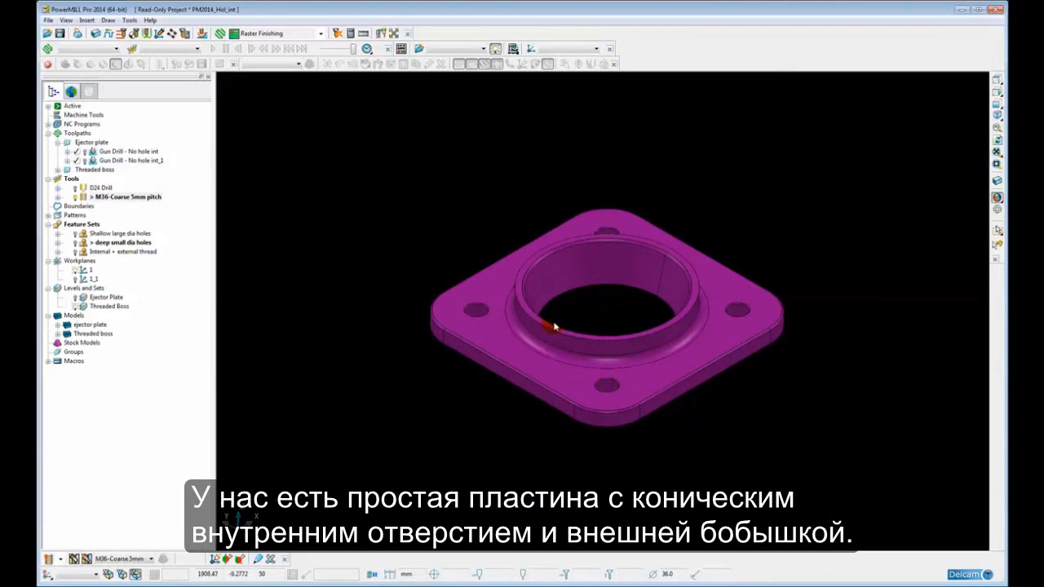
middle_click_drag(549, 332, 547, 315, "ctrl")
left_click(601, 235)
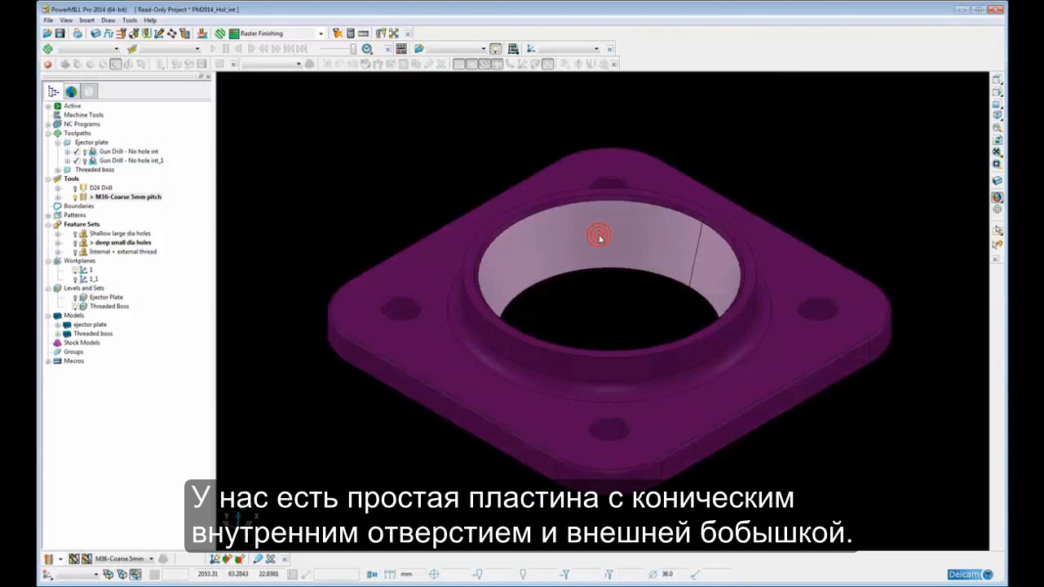
left_click(496, 339)
middle_click_drag(496, 345, 519, 335)
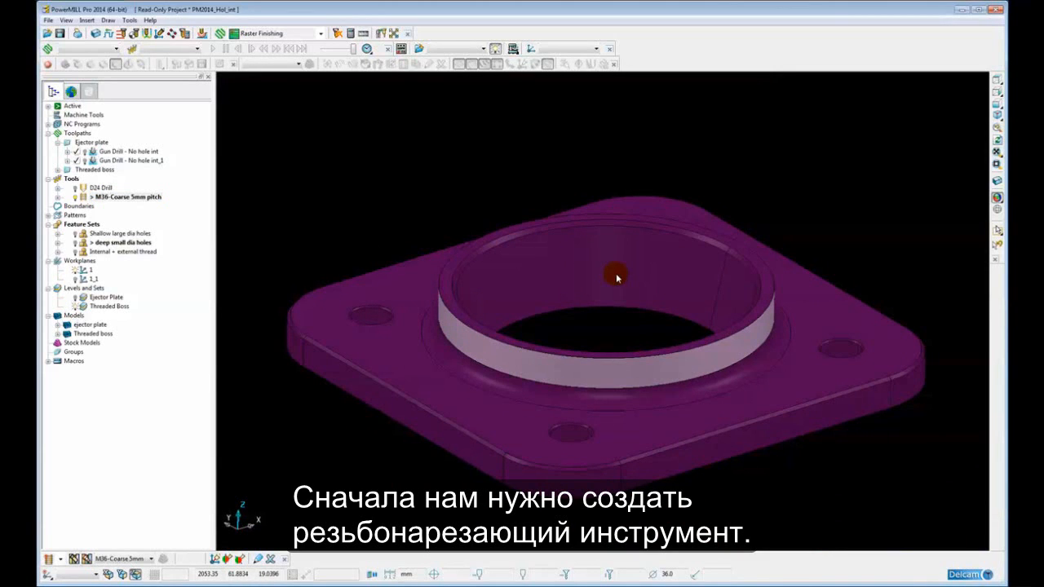
Rename the thread mill tool to M36-Coarse 4mm pitch in its settings
right_click(82, 197)
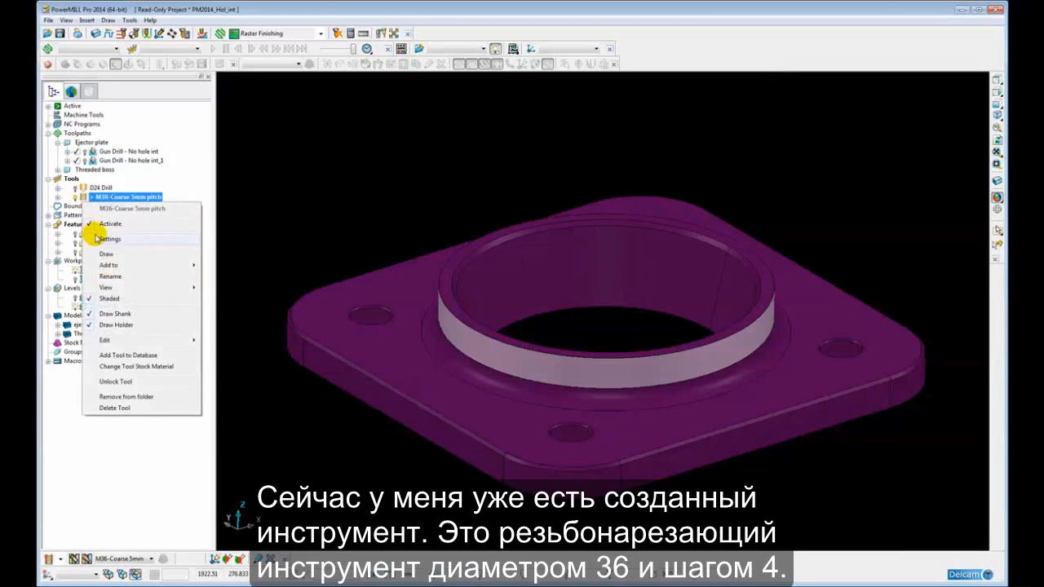
left_click(111, 238)
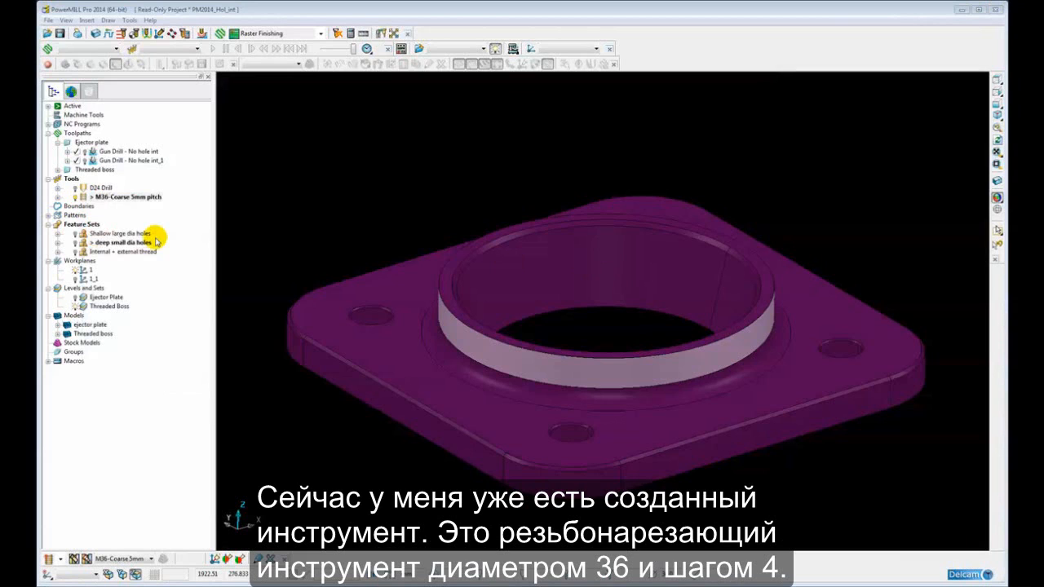
left_click_drag(205, 239, 235, 175)
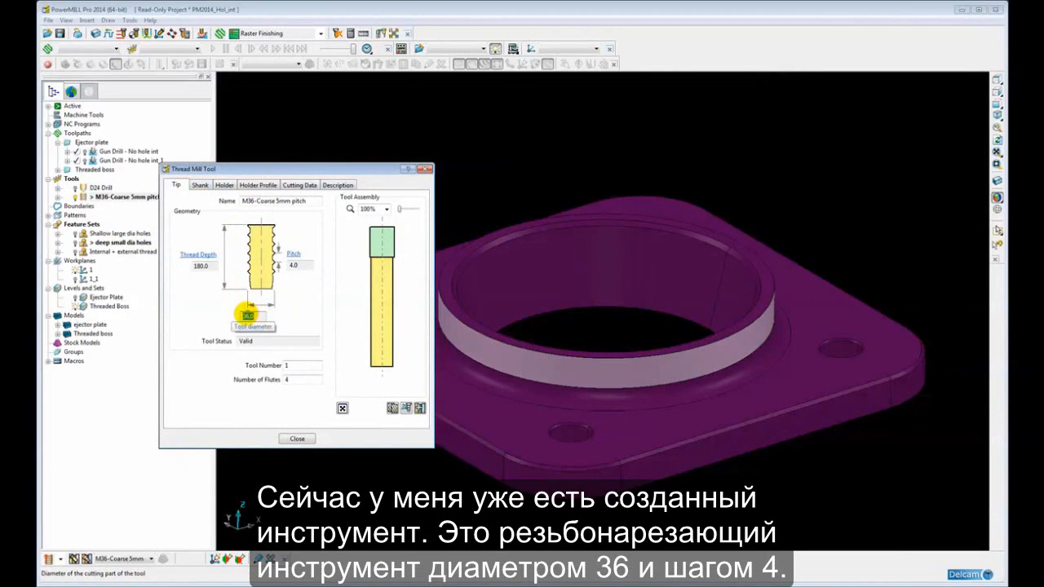
left_click(280, 202)
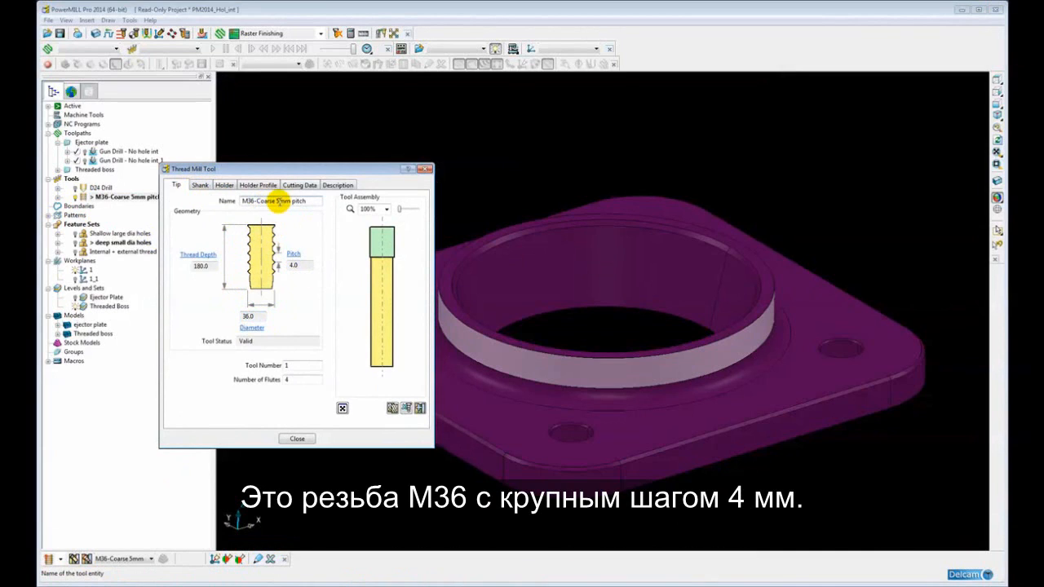
key("BackSpace")
type("4")
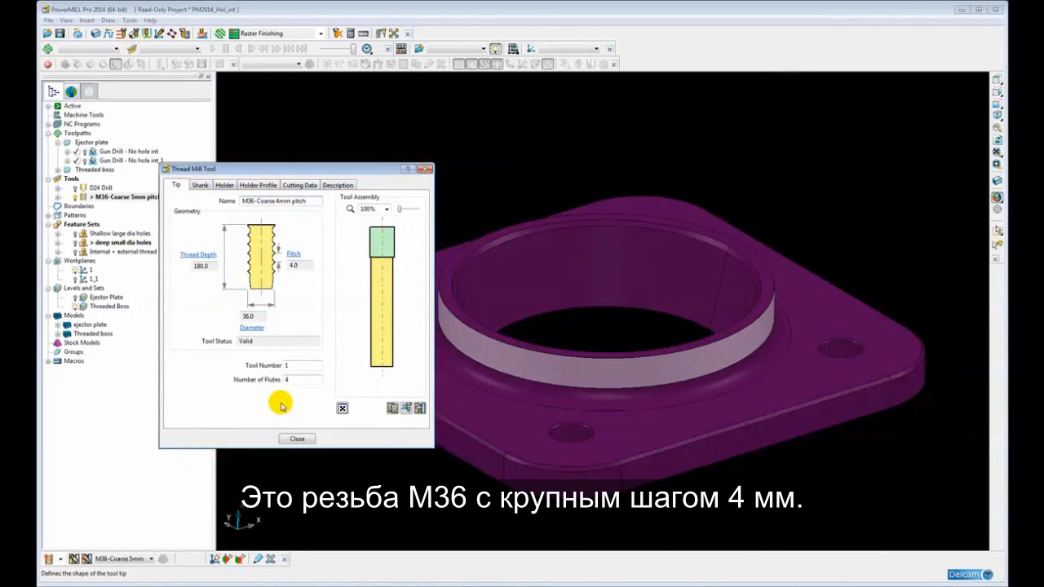
left_click(293, 440)
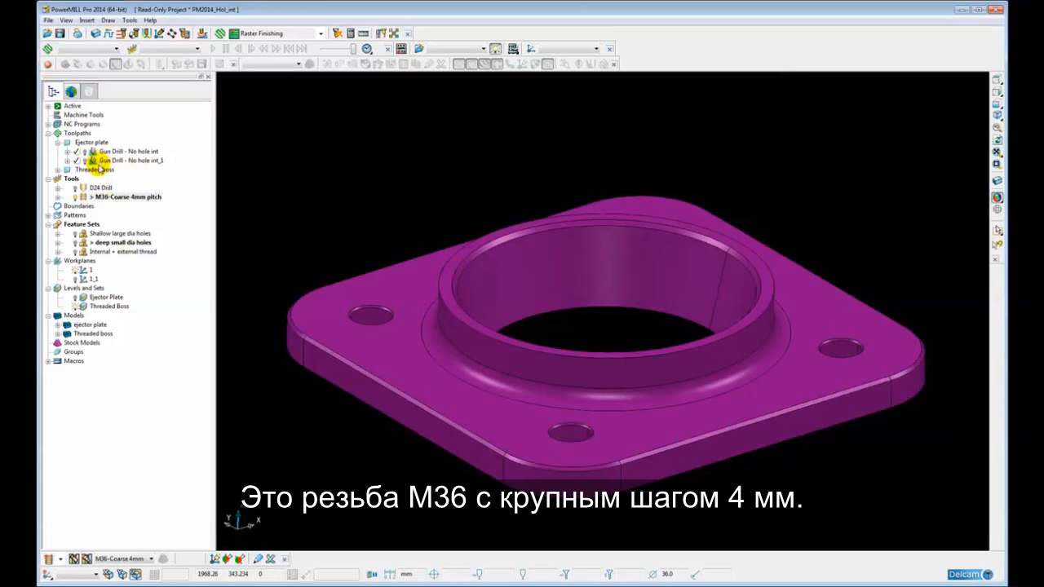
Activate the Internal Thread toolpath in the Threaded boss folder, open its settings, and make an editable copy
left_click(57, 143)
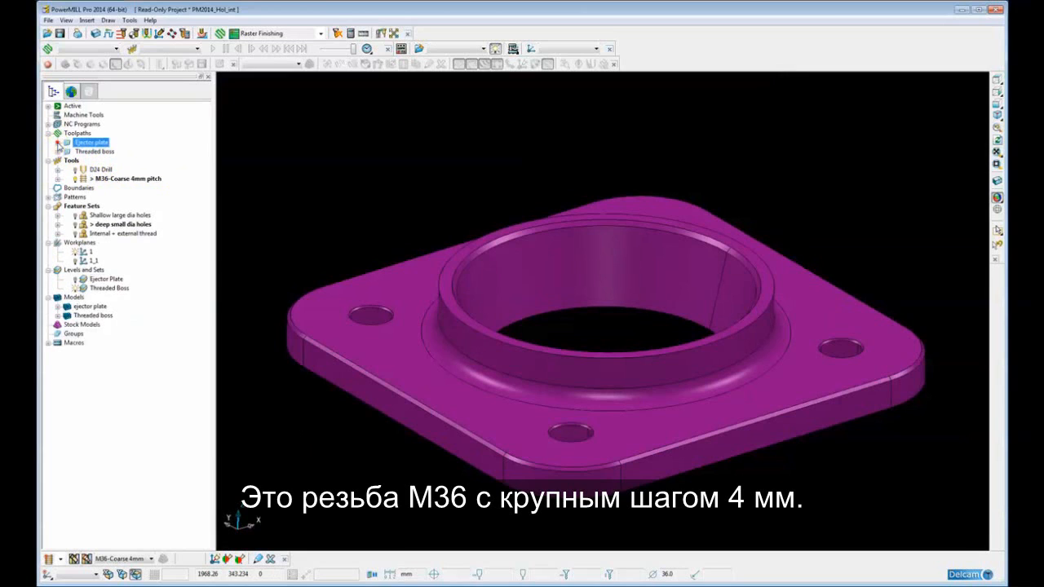
left_click(57, 151)
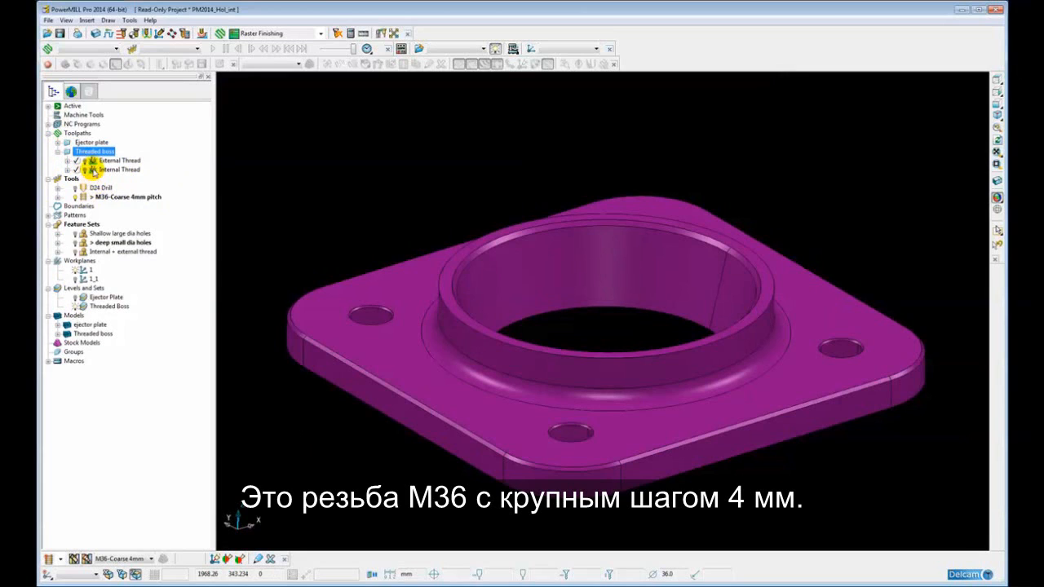
double_click(93, 170)
right_click(93, 170)
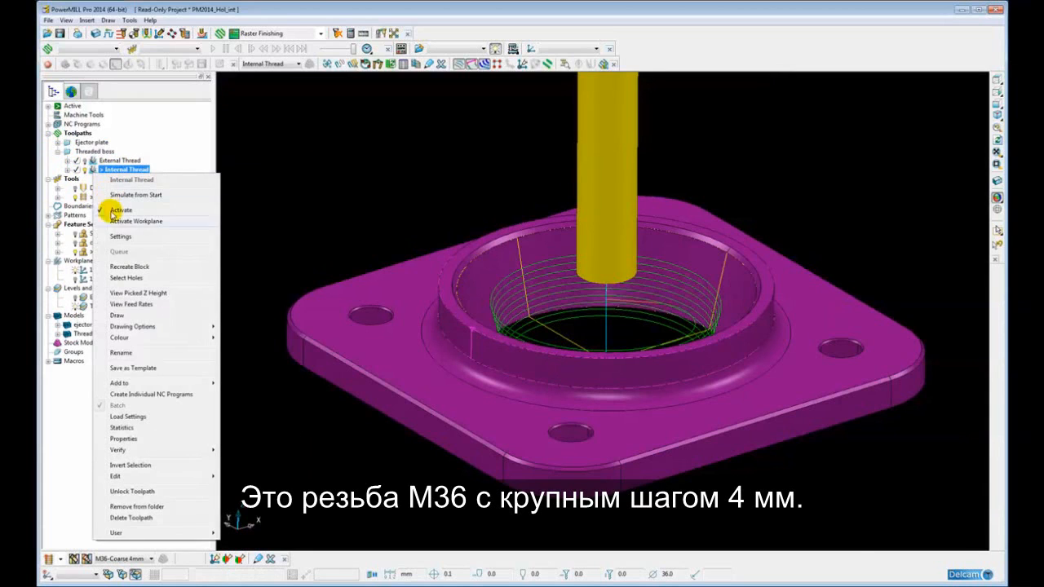
left_click(118, 238)
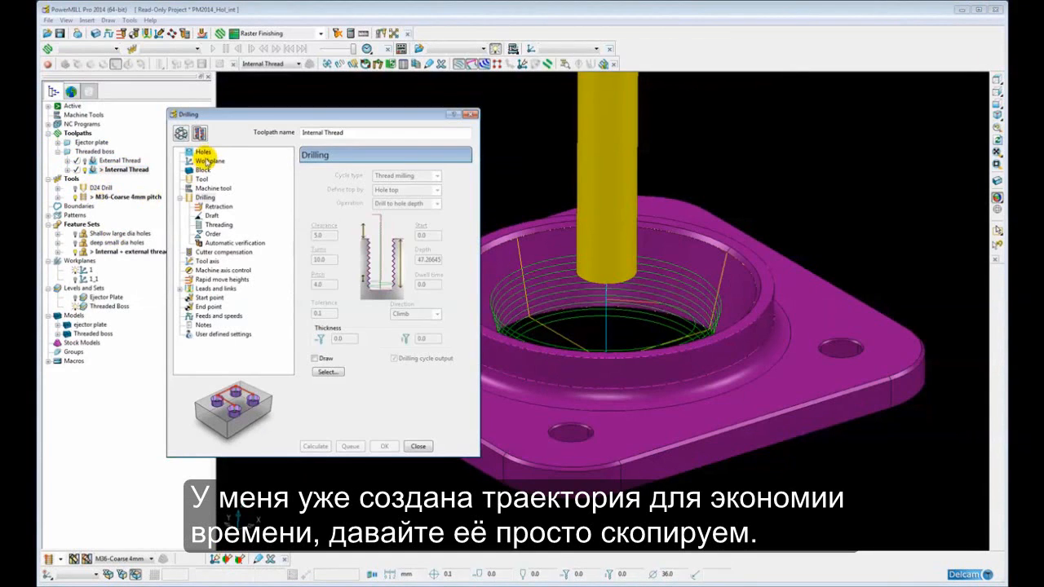
left_click(200, 133)
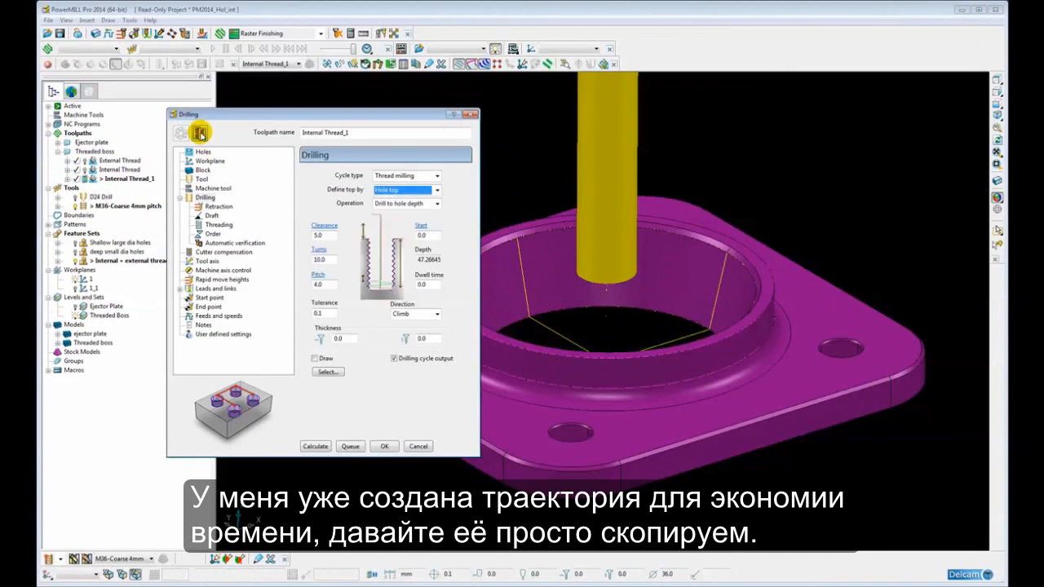
Review the Draft and Threading pages, then calculate the Internal Thread_1 thread milling toolpath with 10 turns and close the form
left_click(437, 175)
left_click(413, 263)
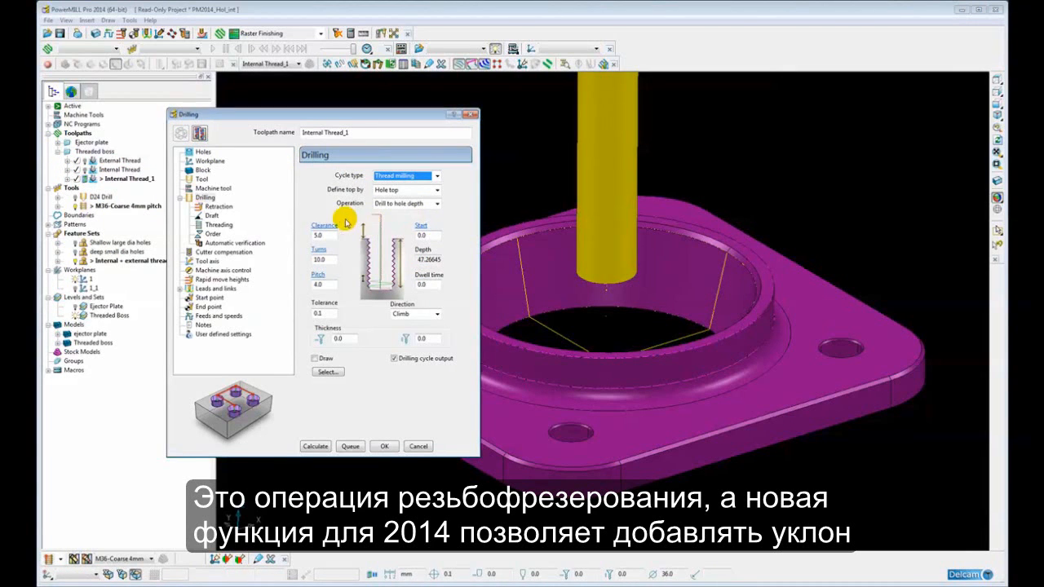
left_click(209, 217)
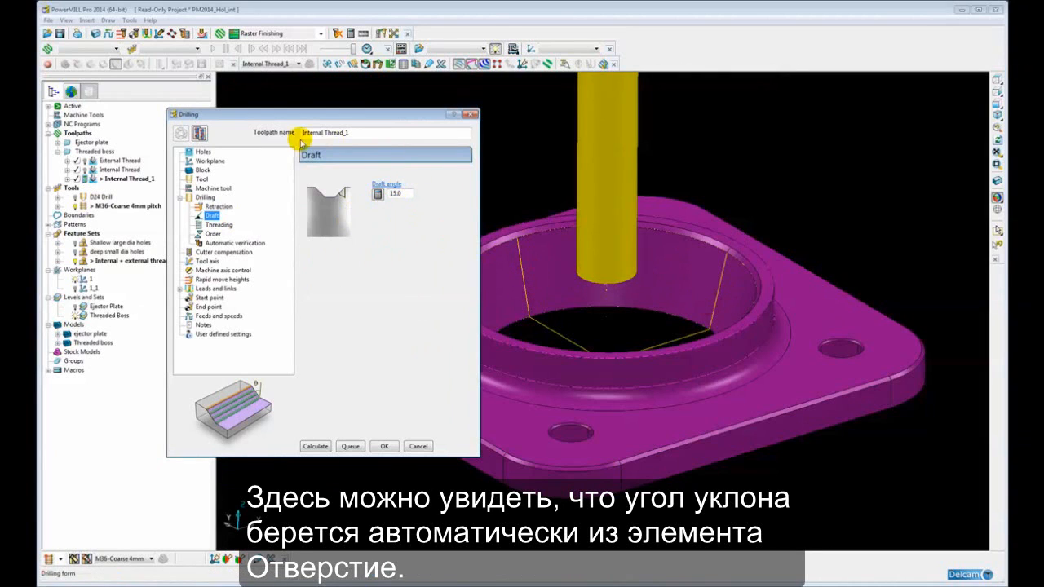
left_click(217, 224)
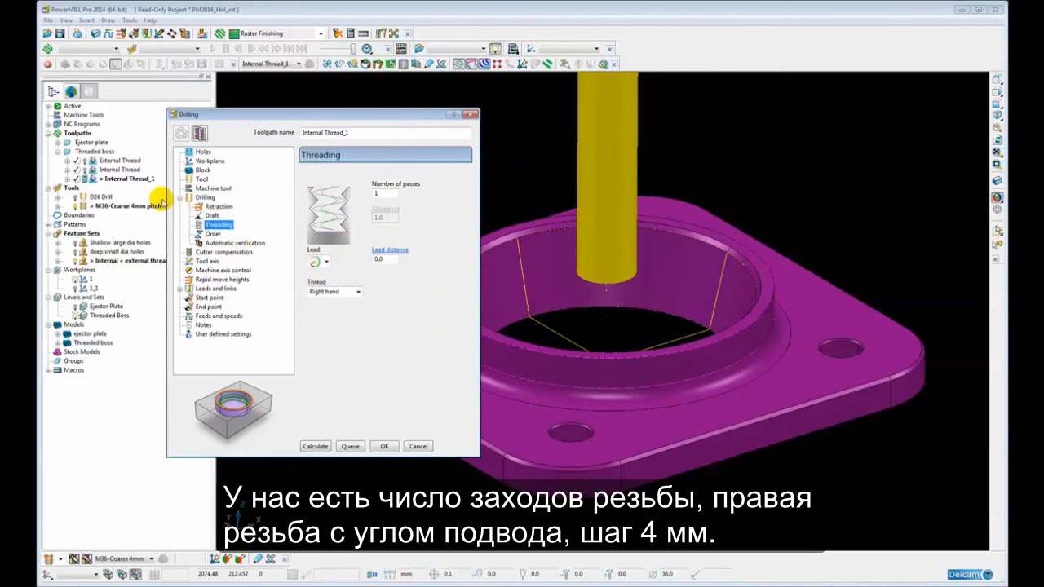
left_click(205, 197)
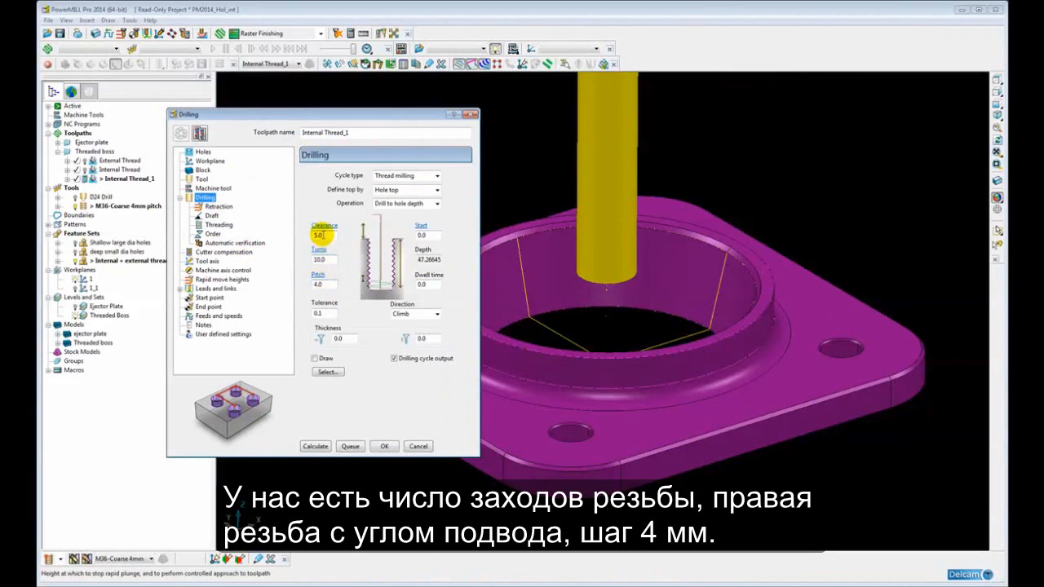
left_click(322, 259)
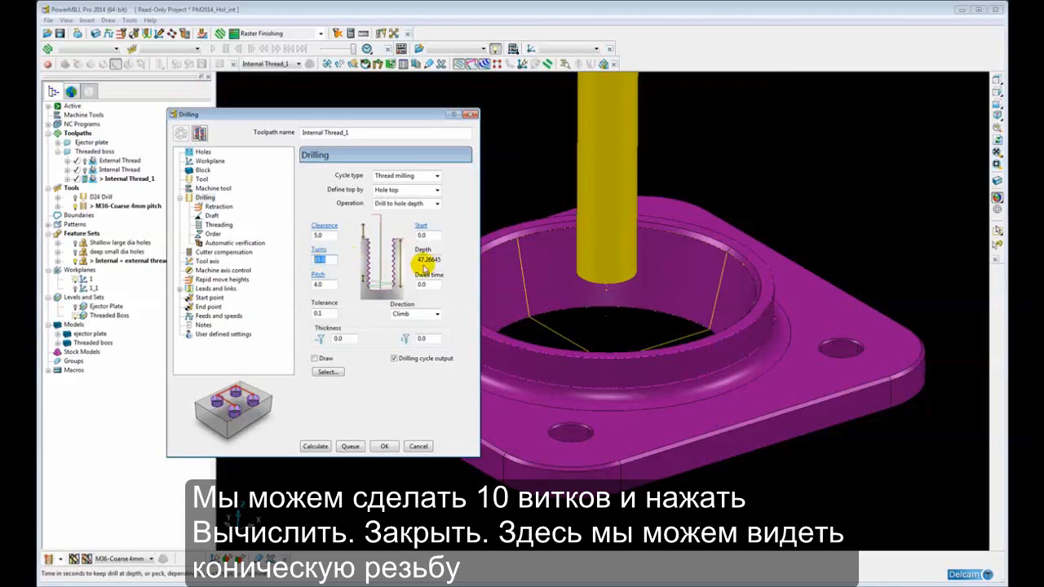
left_click(315, 447)
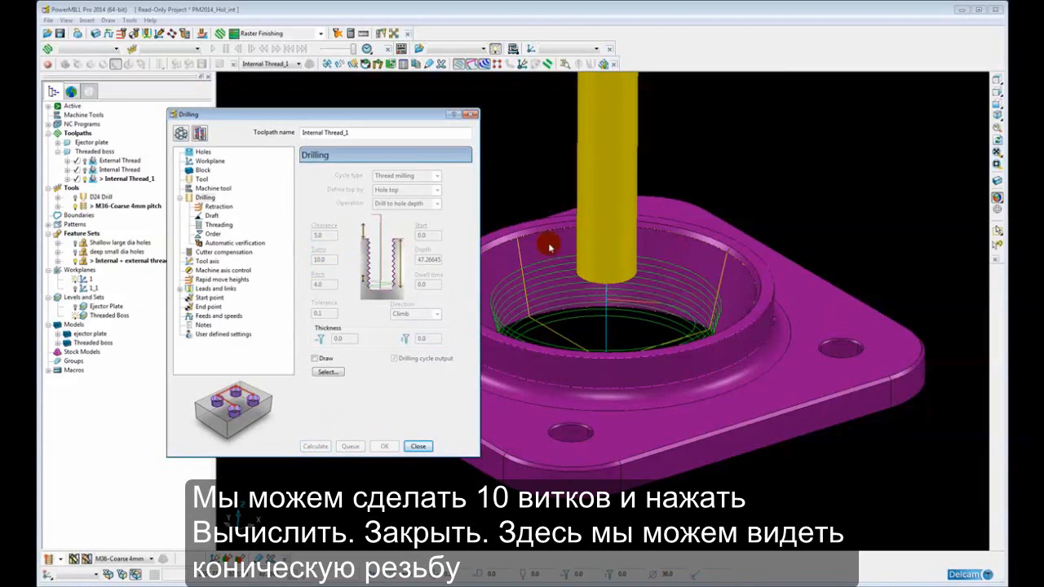
left_click(418, 445)
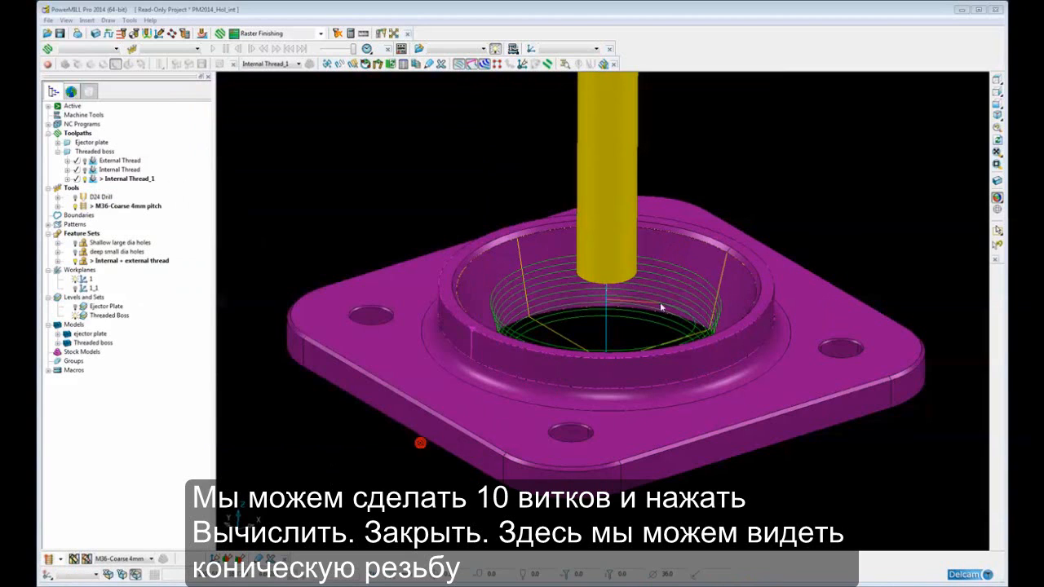
Inspect the tapered internal thread toolpath from a side view and in wireframe around the boss
left_click(996, 93)
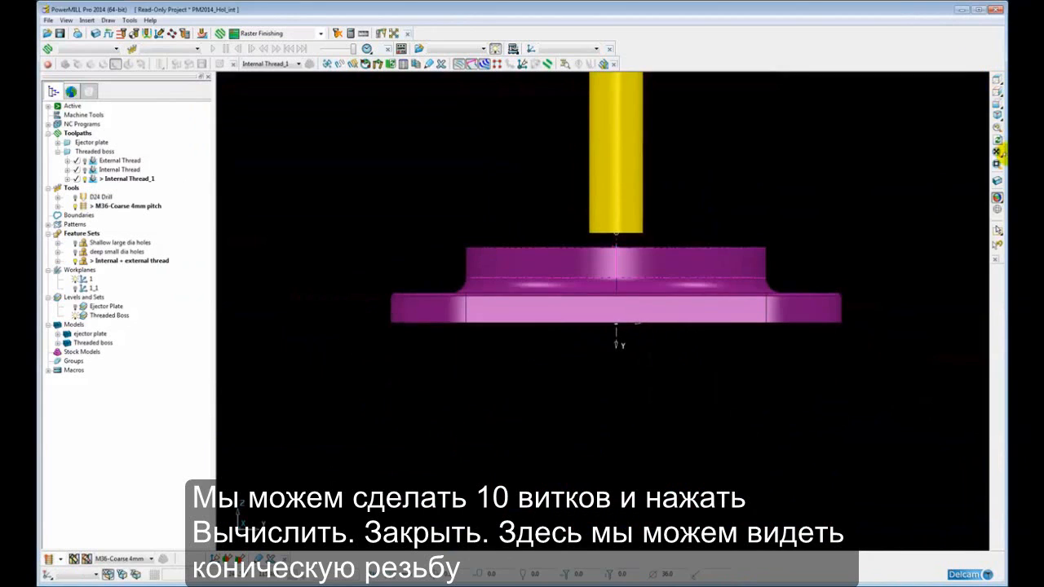
left_click(998, 210)
left_click(998, 198)
scroll(631, 256, "up", 2)
scroll(632, 256, "up", 1)
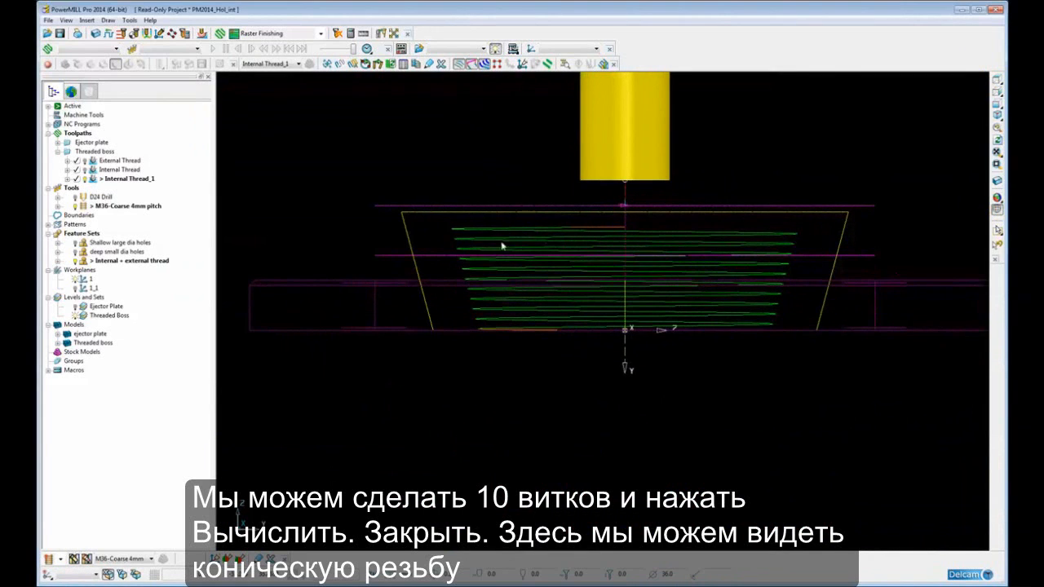
left_click(997, 198)
mouse_move(367, 244)
middle_mouse_down()
mouse_move(410, 261)
mouse_move(543, 261)
mouse_move(464, 302)
mouse_move(473, 297)
mouse_move(429, 287)
mouse_move(463, 302)
middle_mouse_up()
left_click(450, 314)
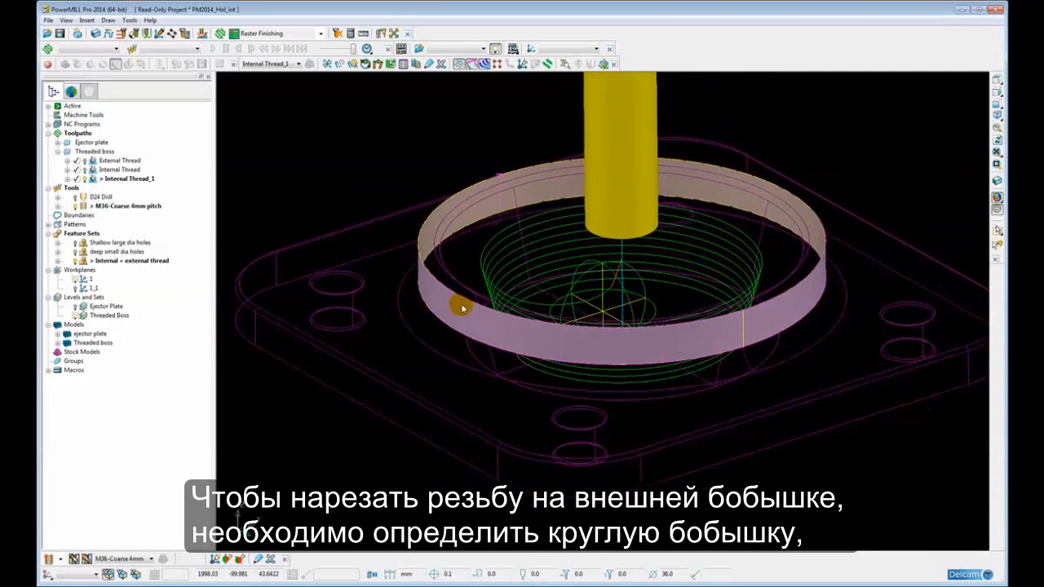
middle_click_drag(458, 240, 462, 234)
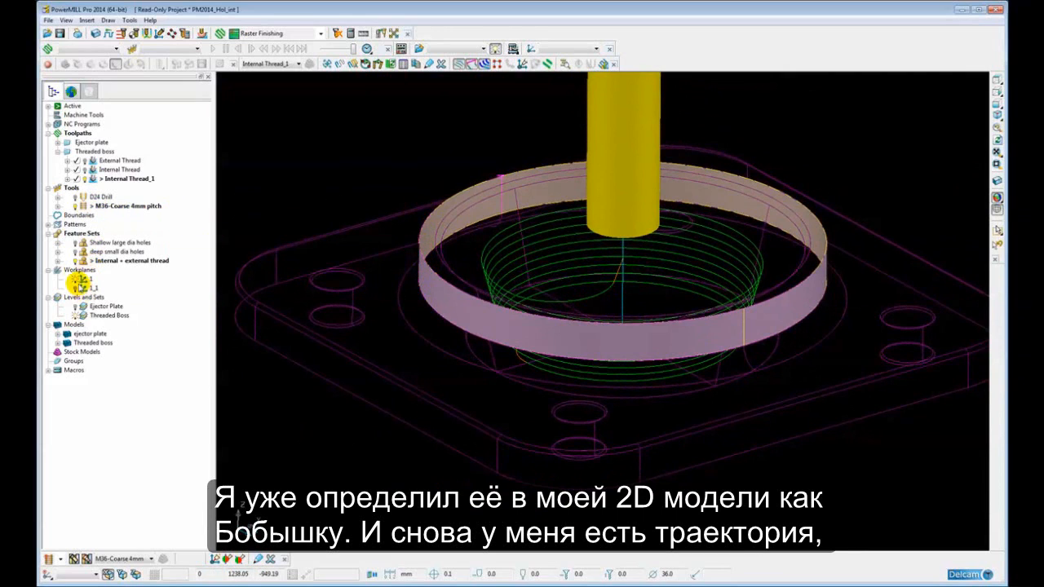
Expand the Internal + external thread feature set and examine the boss feature's properties
left_click(58, 261)
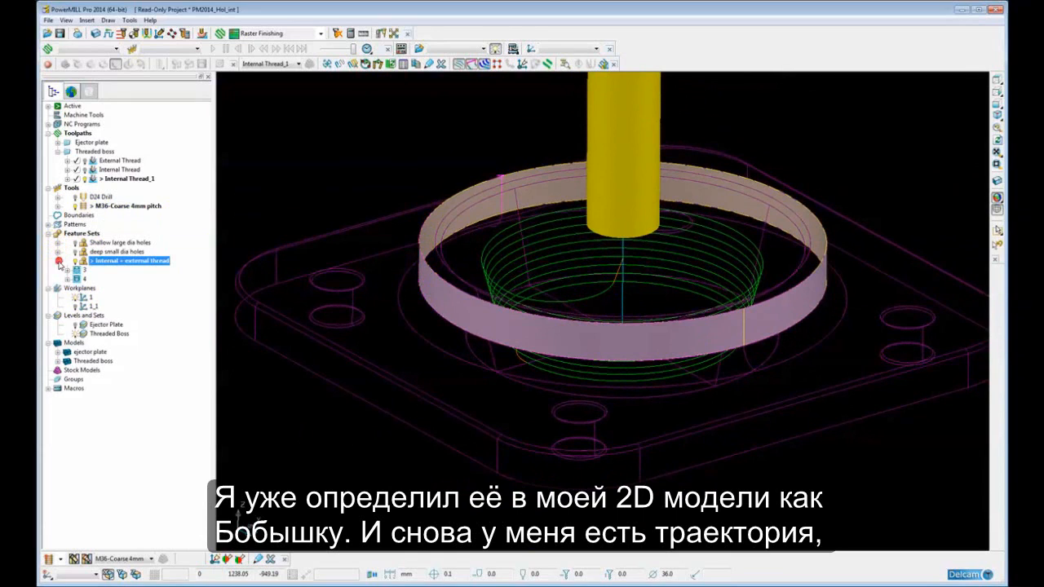
left_click(66, 279)
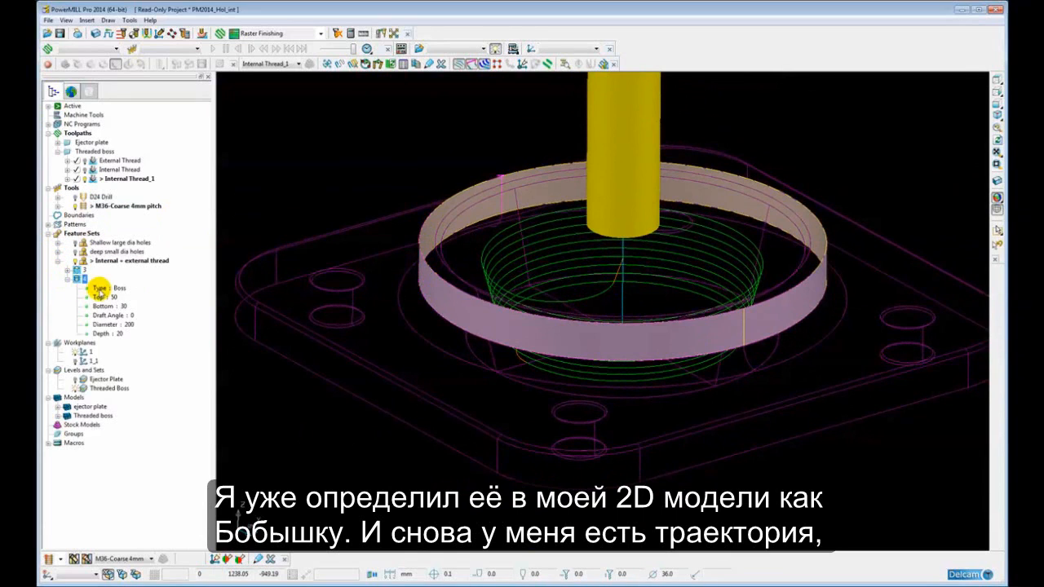
left_click(69, 280)
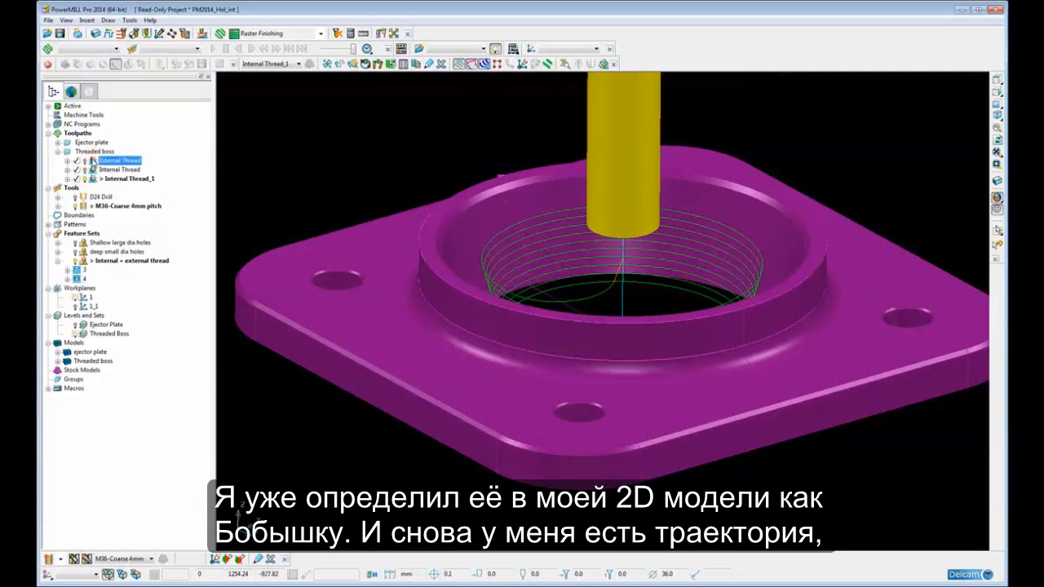
Activate the External Thread toolpath, open its settings, and make an editable copy
double_click(92, 160)
right_click(91, 161)
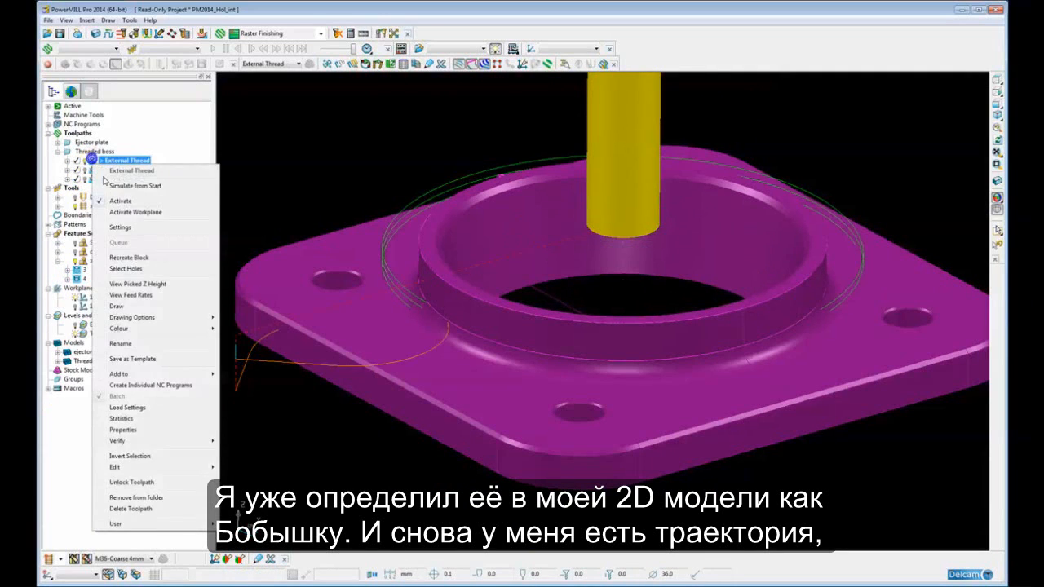
left_click(119, 227)
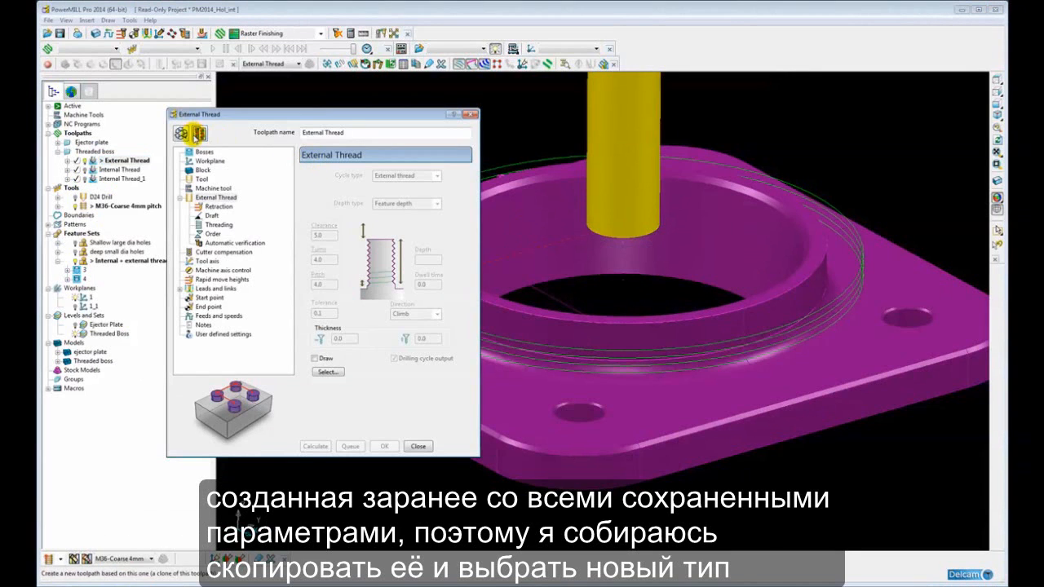
left_click(200, 133)
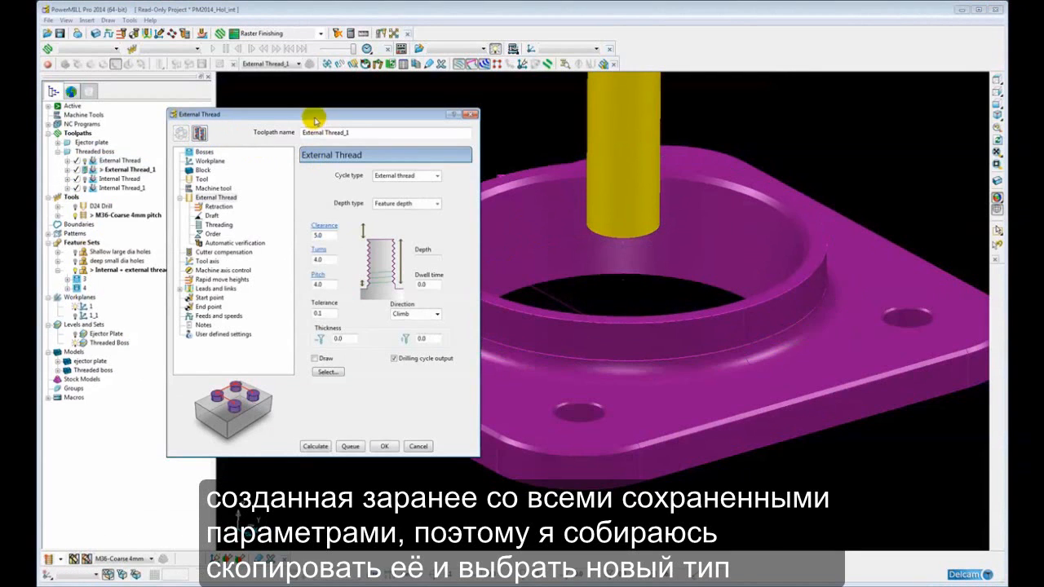
Set the cycle type to External thread, check the Draft page, then calculate External Thread_1 and close the form
left_click(398, 172)
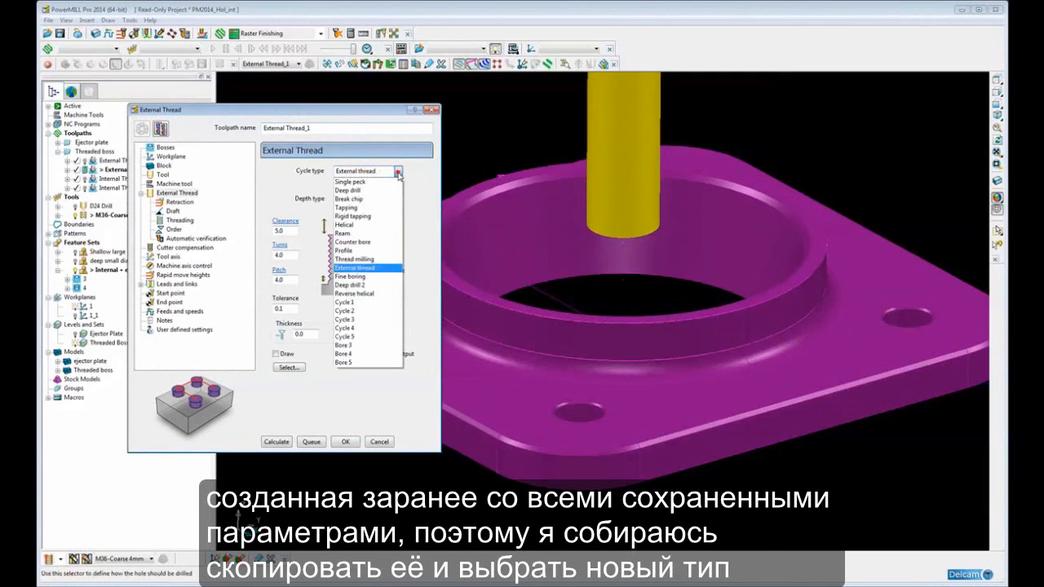
left_click(371, 270)
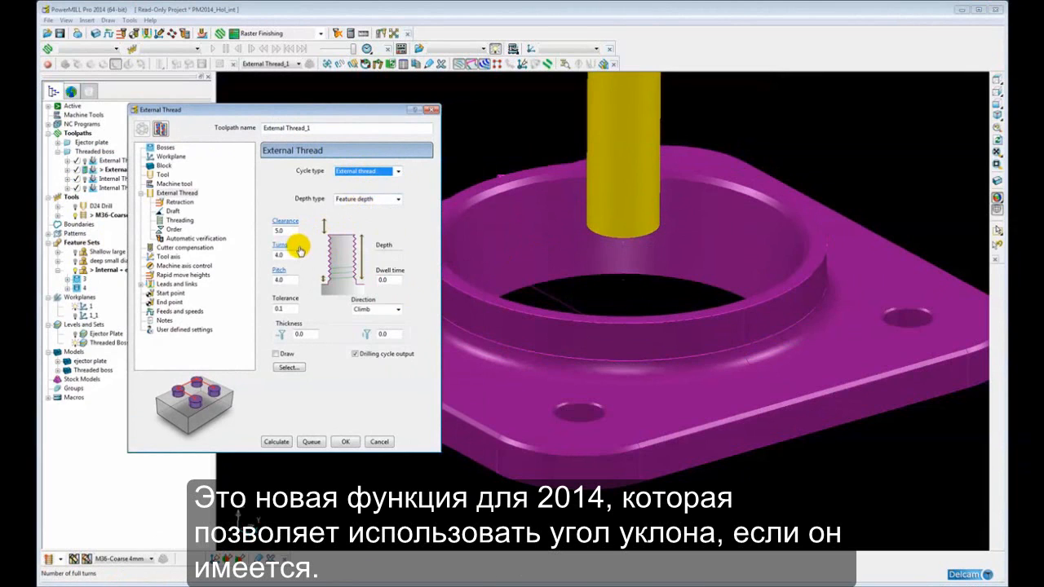
left_click(173, 210)
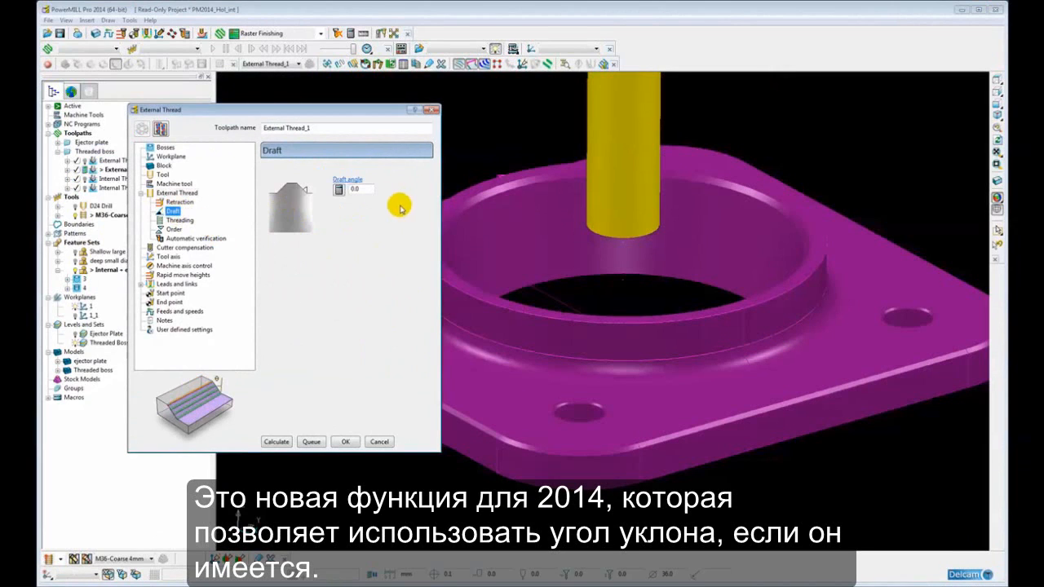
left_click(195, 193)
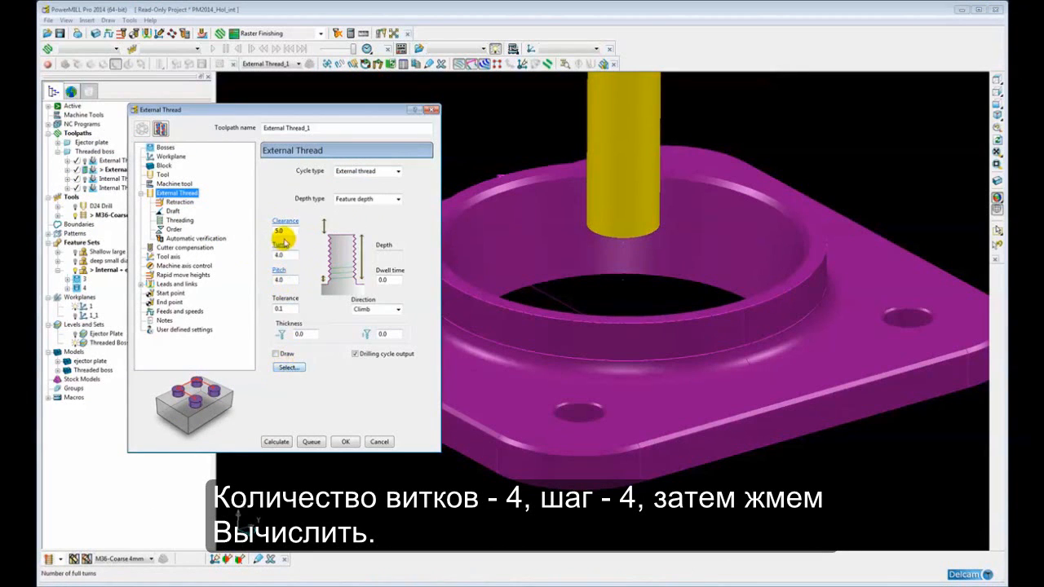
left_click(276, 442)
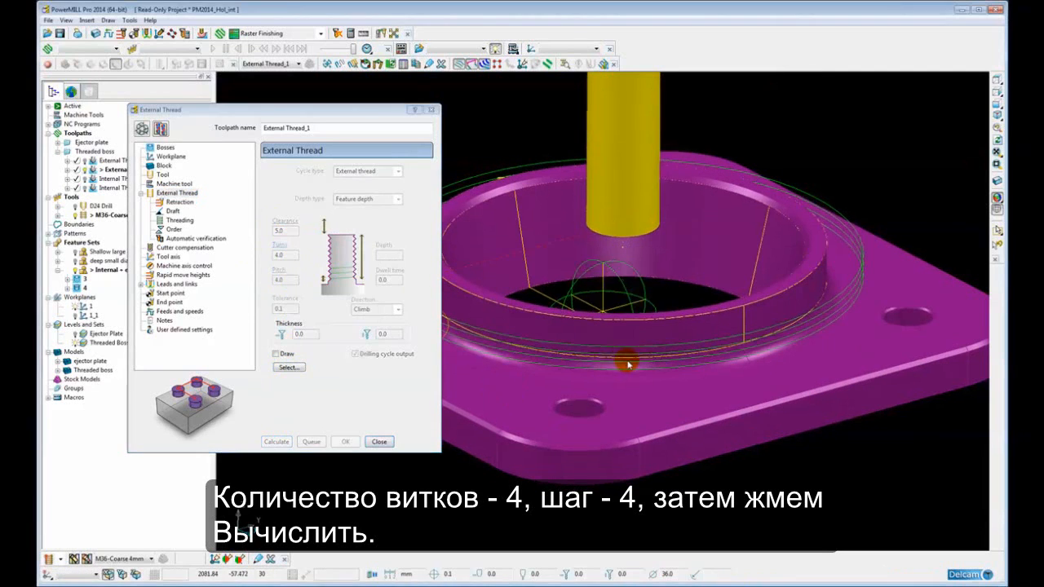
left_click(379, 443)
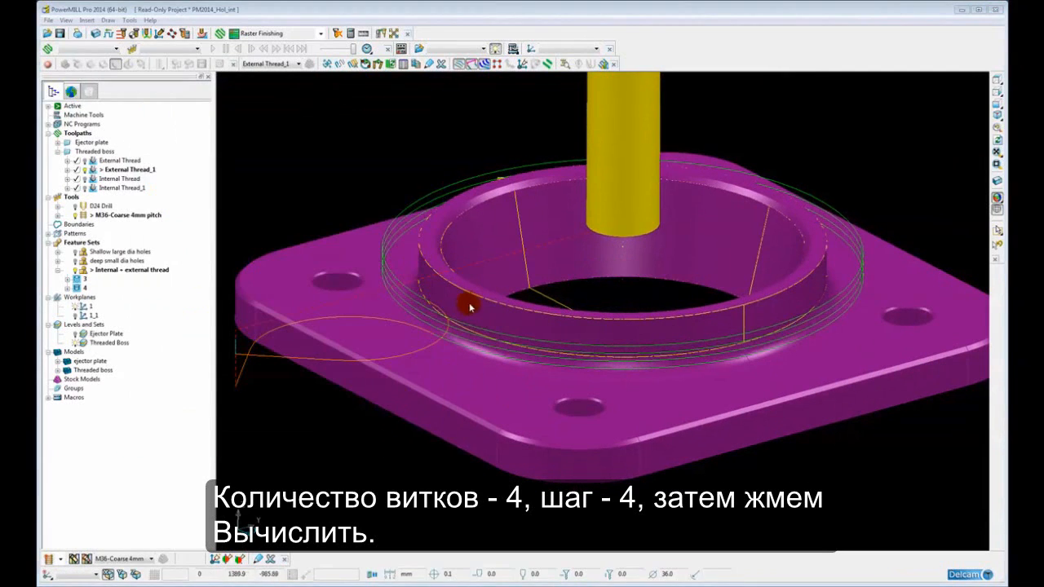
Orbit around the plate to inspect the external thread toolpath on the boss
scroll(467, 314, "down", 4)
middle_click_drag(471, 326, 486, 347)
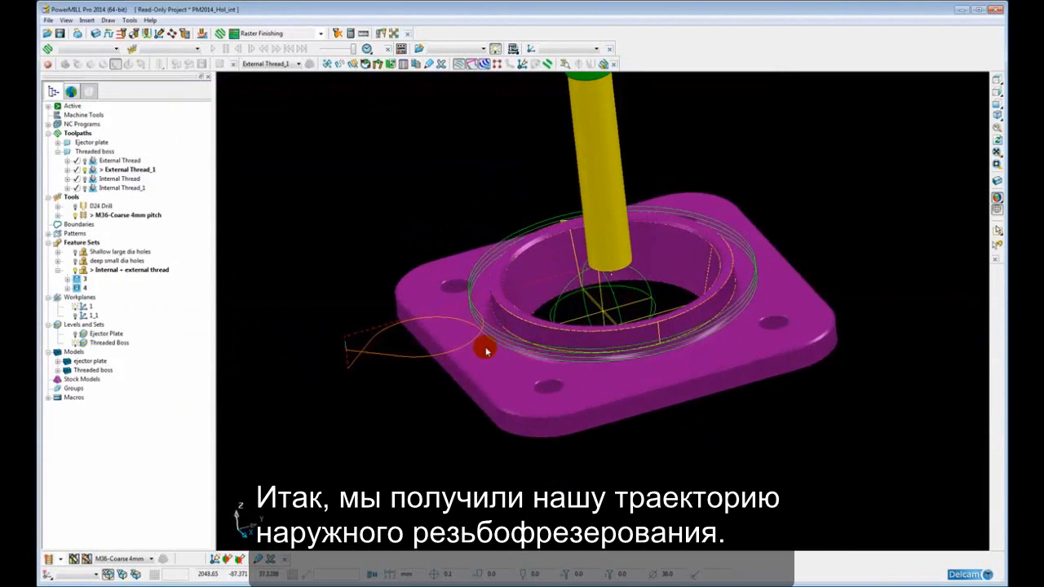
middle_click_drag(465, 267, 487, 269)
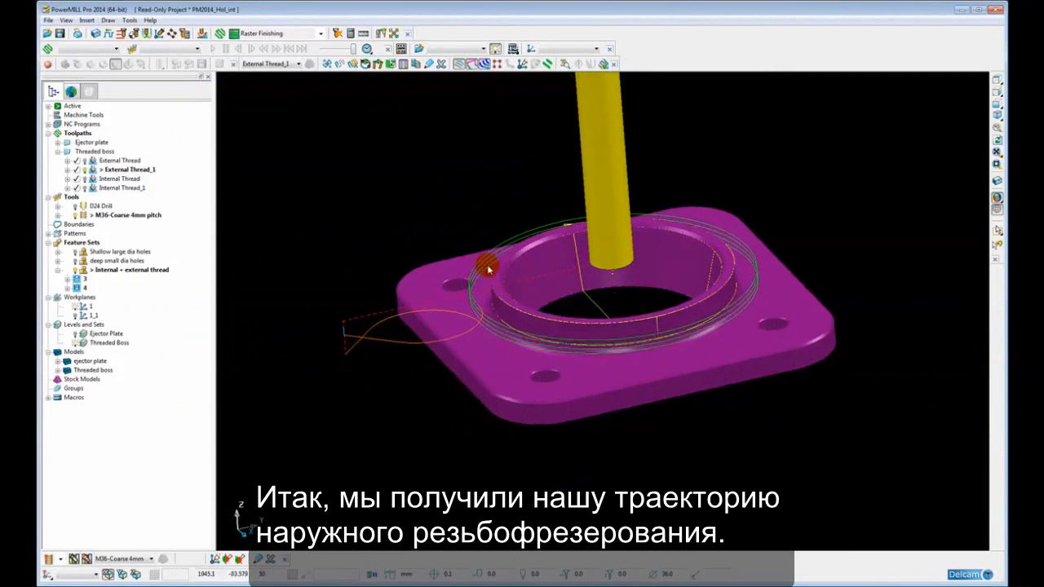